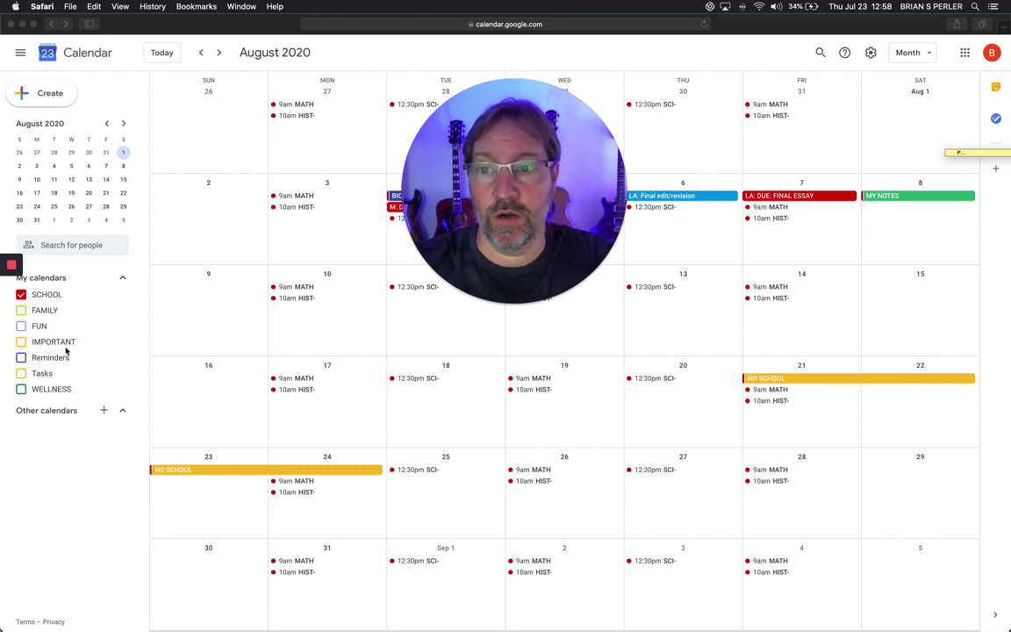
Toggle the SCHOOL calendar's events hidden and shown several times.
left_click(52, 298)
left_click(51, 298)
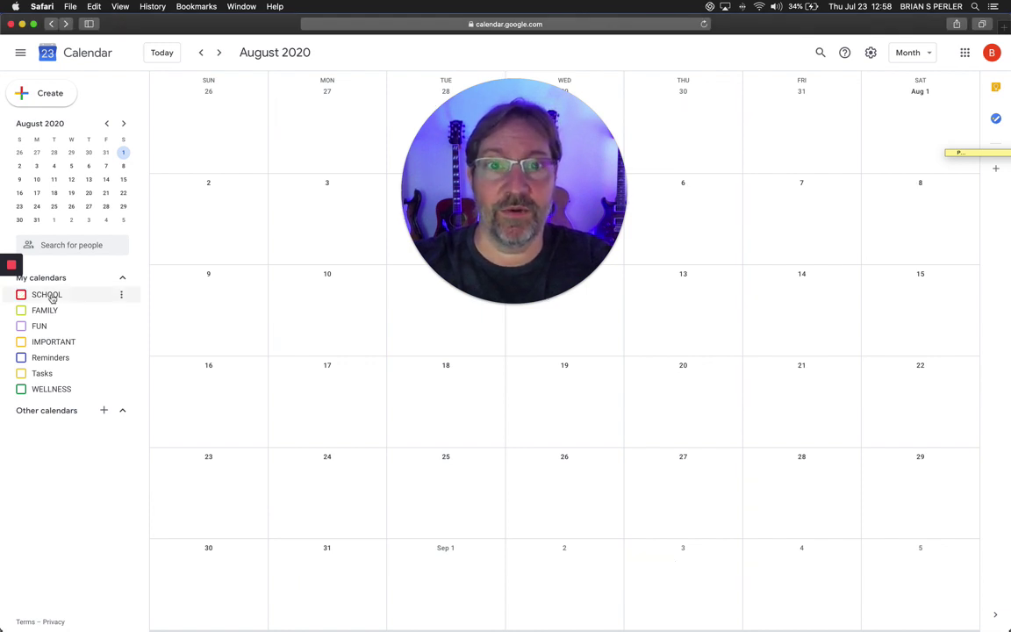
left_click(52, 298)
left_click(52, 298)
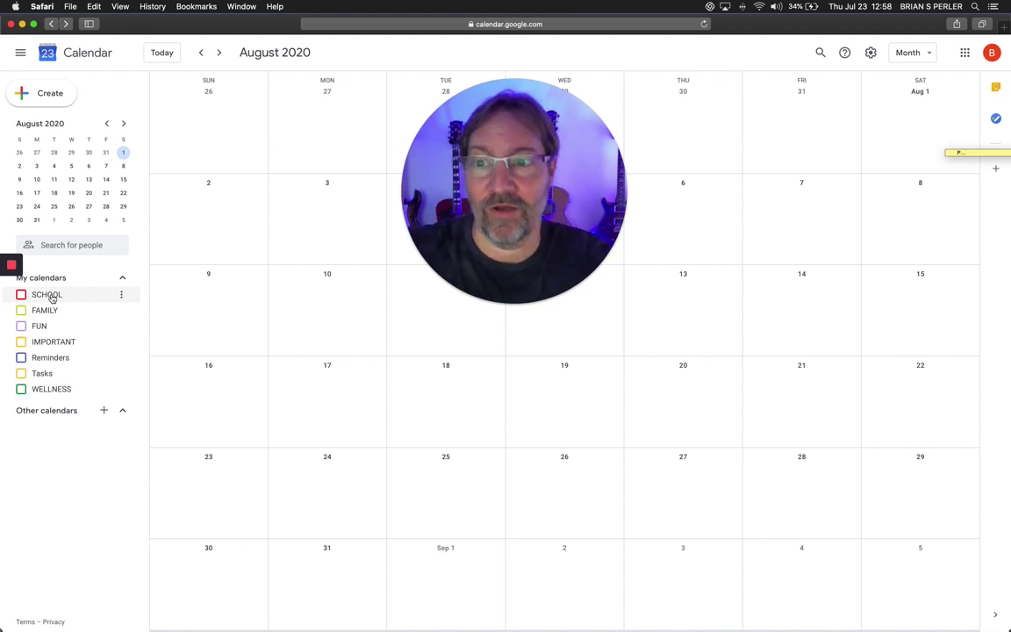
left_click(52, 297)
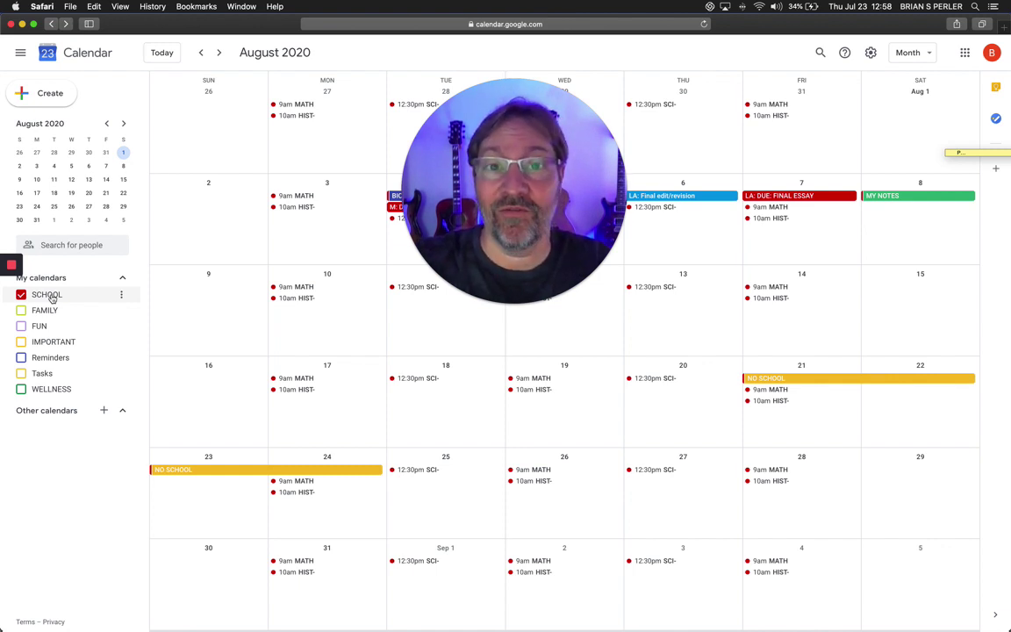
left_click(51, 298)
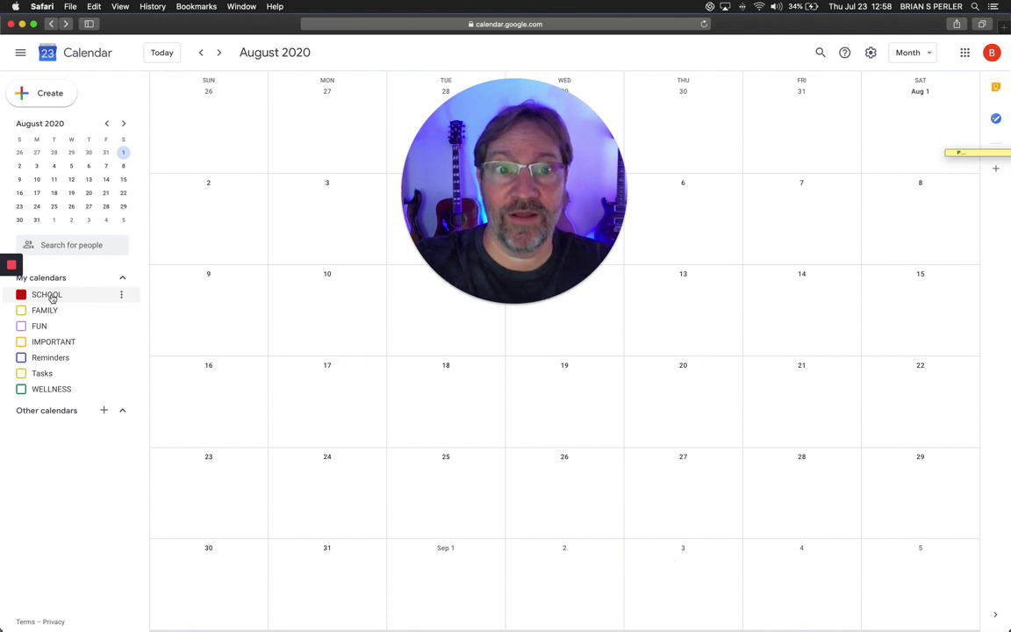
left_click(52, 298)
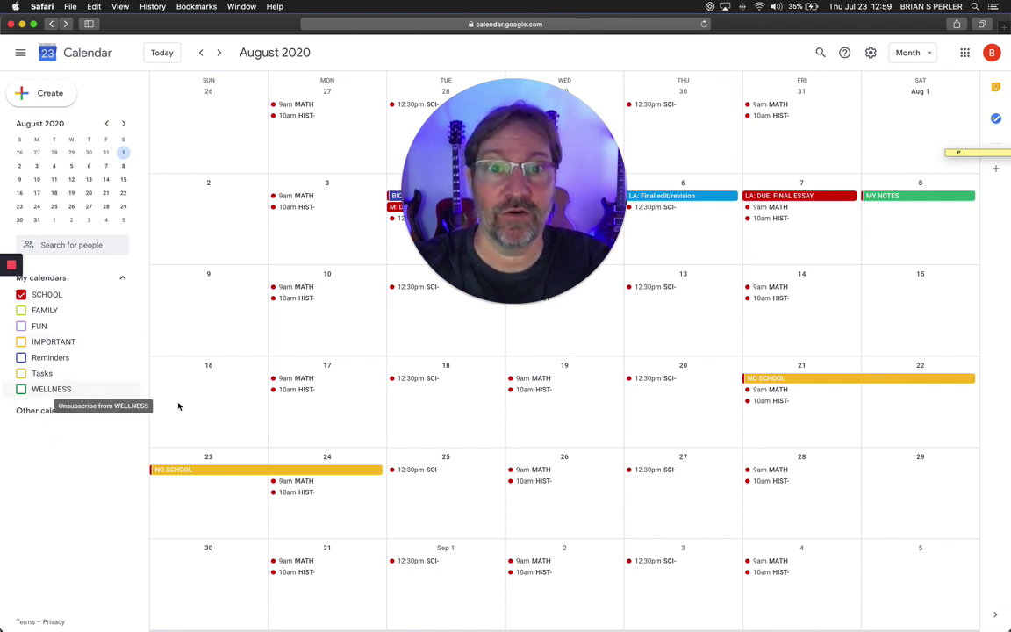
Look at the general Google Calendar settings page, then return to the month calendar.
left_click(964, 54)
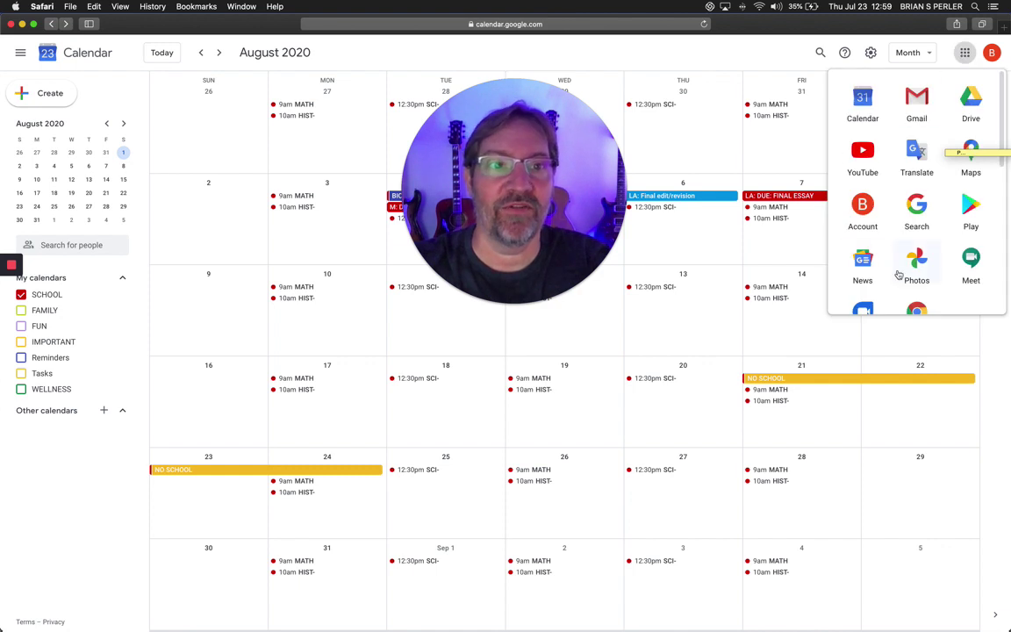
left_click(871, 52)
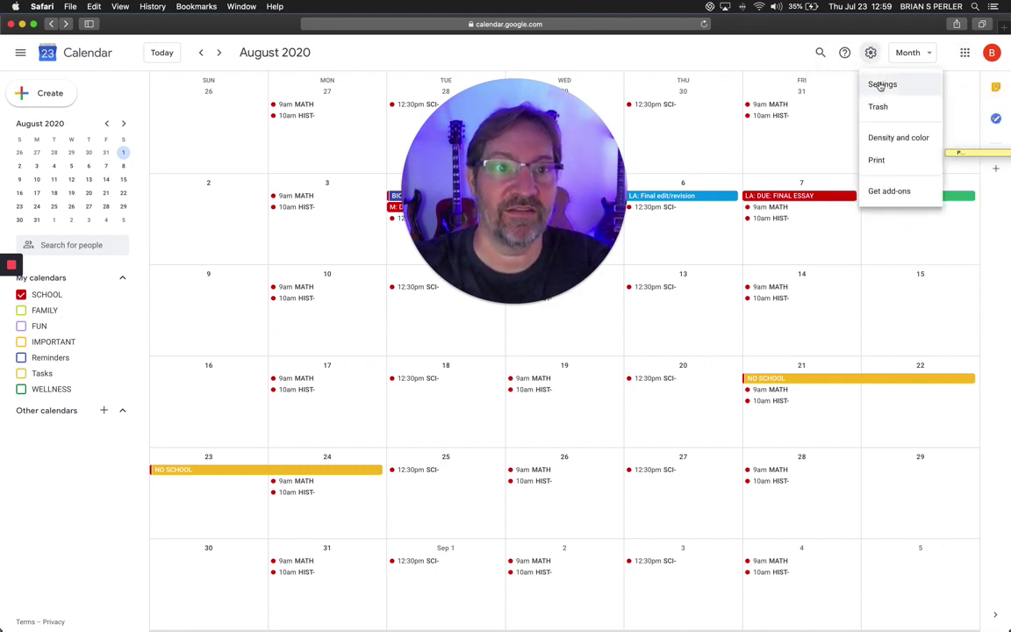
left_click(881, 84)
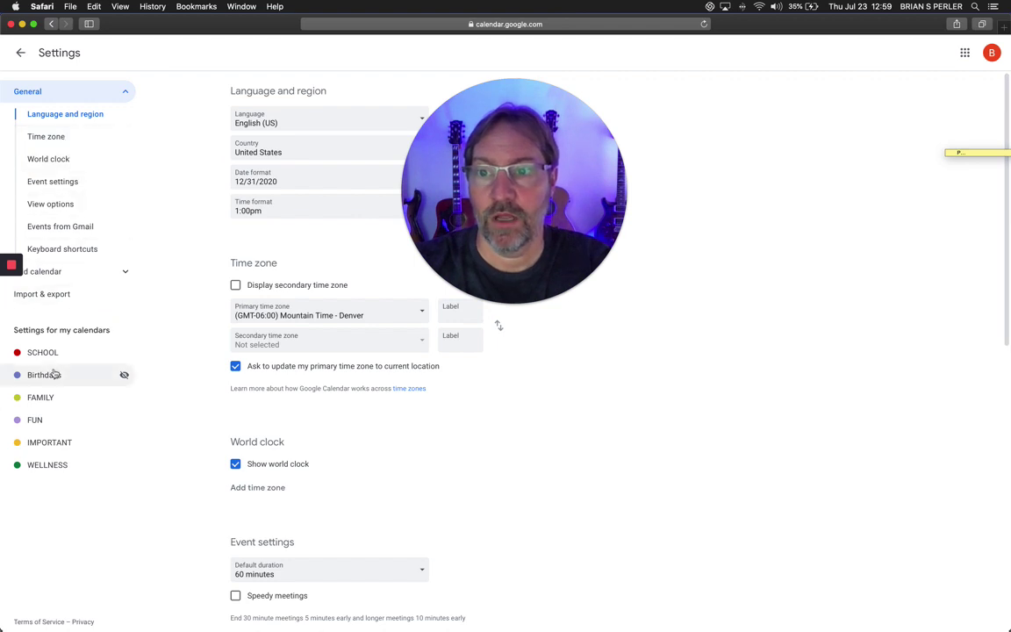
left_click(20, 53)
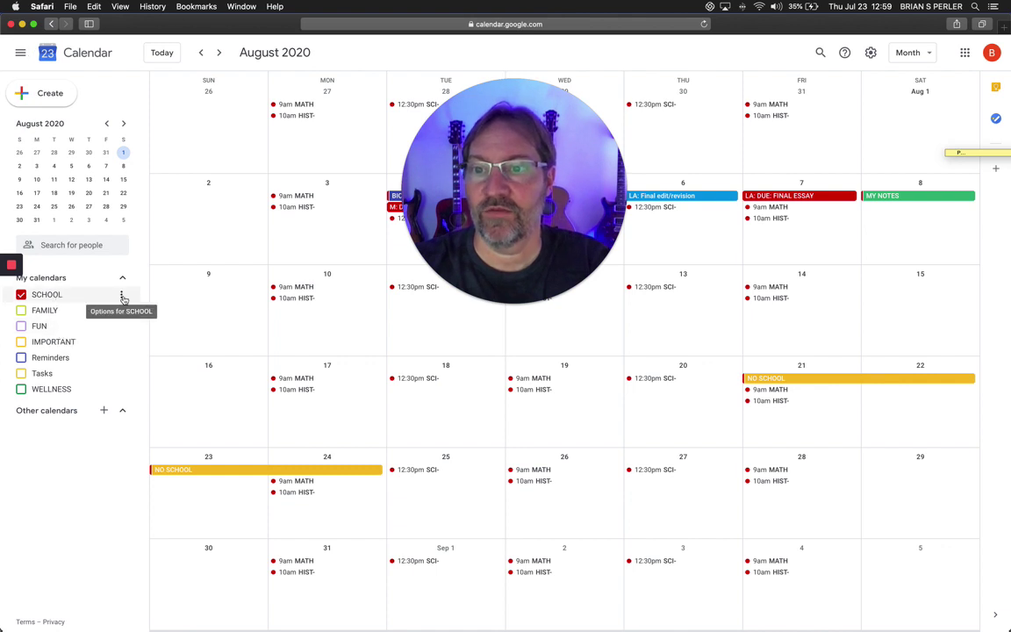
Open SCHOOL's Settings and sharing page and scroll through its permissions and notification settings.
left_click(122, 294)
left_click(144, 324)
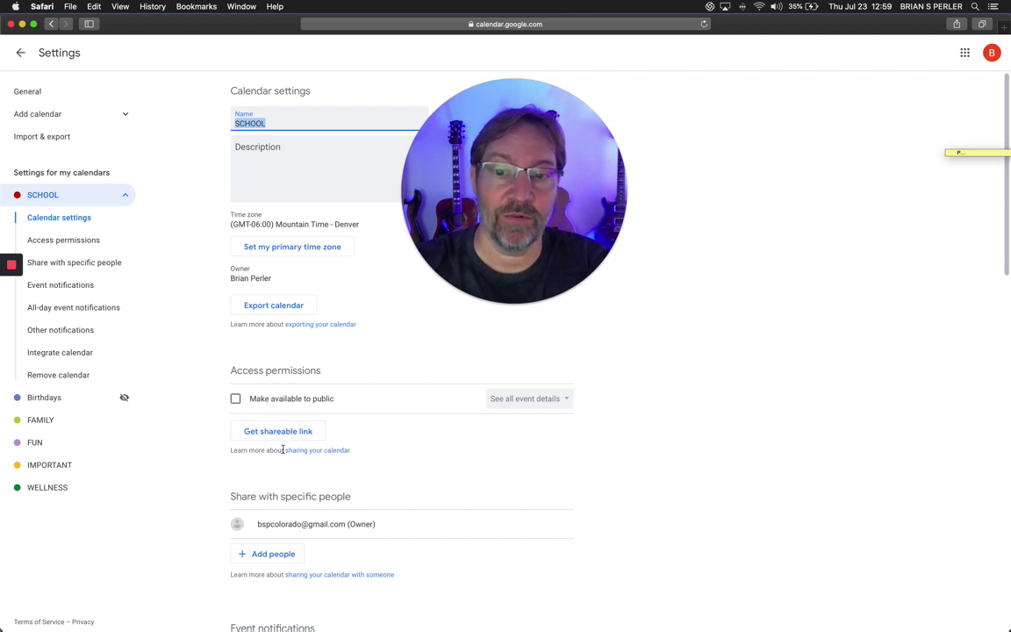
scroll(285, 447, "down", 5)
scroll(285, 460, "down", 1)
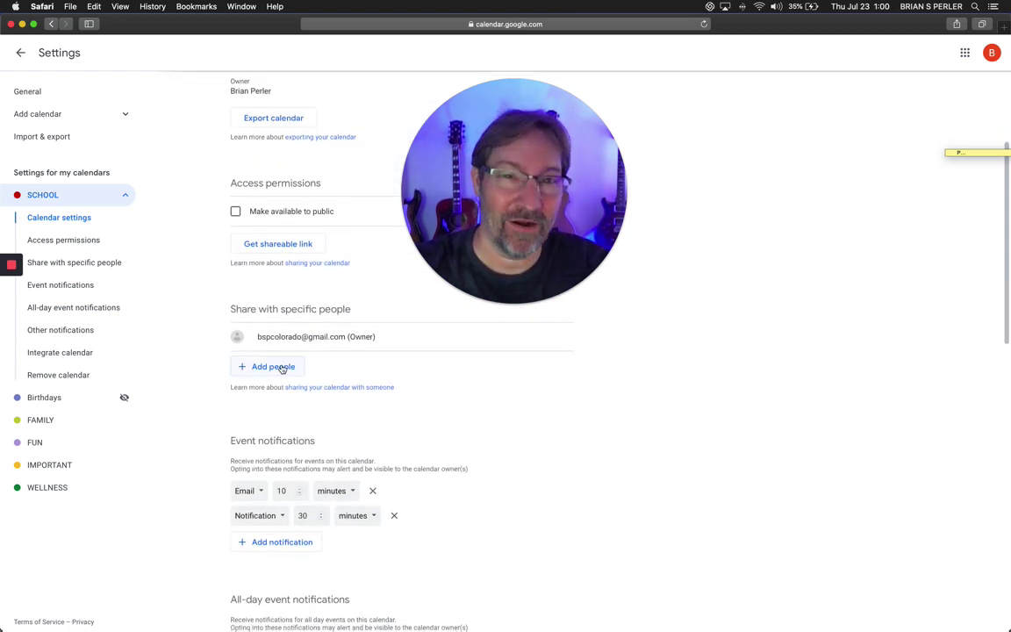
scroll(283, 387, "down", 1)
scroll(284, 387, "down", 6)
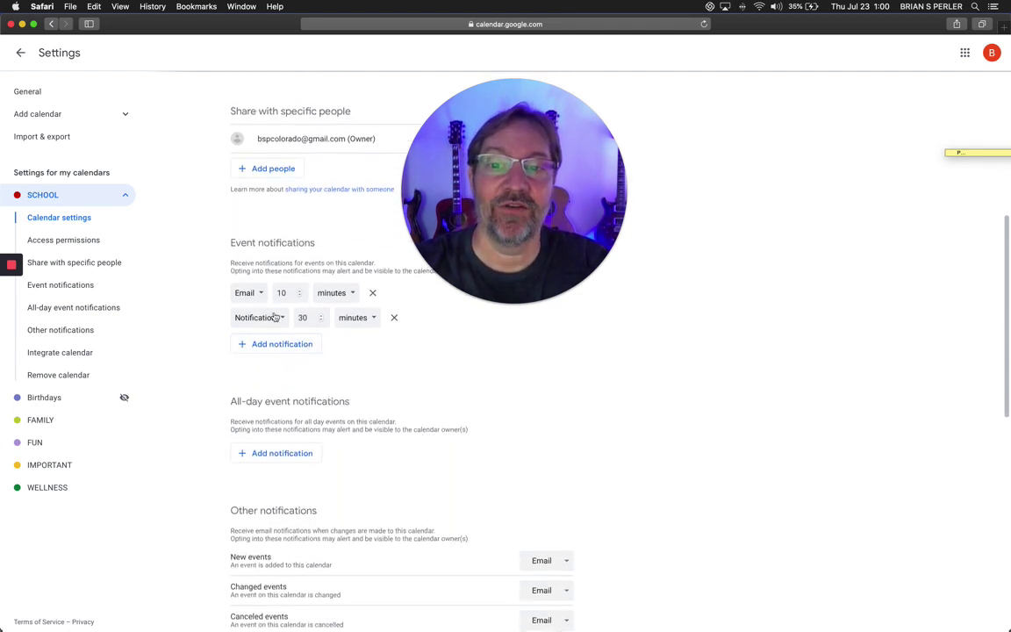
scroll(345, 352, "down", 2)
scroll(346, 348, "up", 1)
scroll(345, 353, "up", 2)
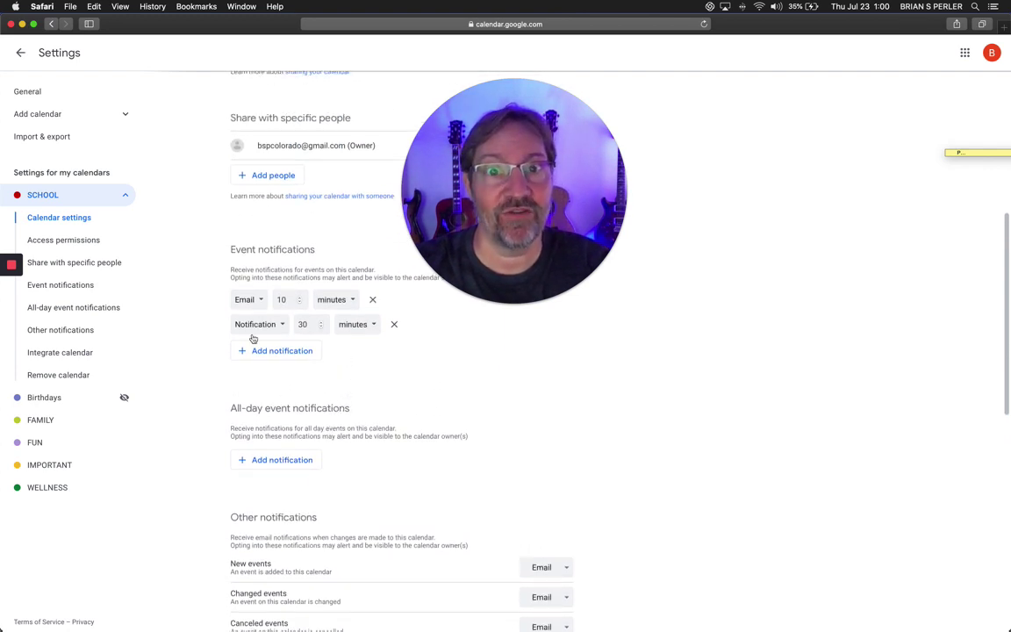
scroll(323, 376, "down", 4)
scroll(323, 376, "up", 15)
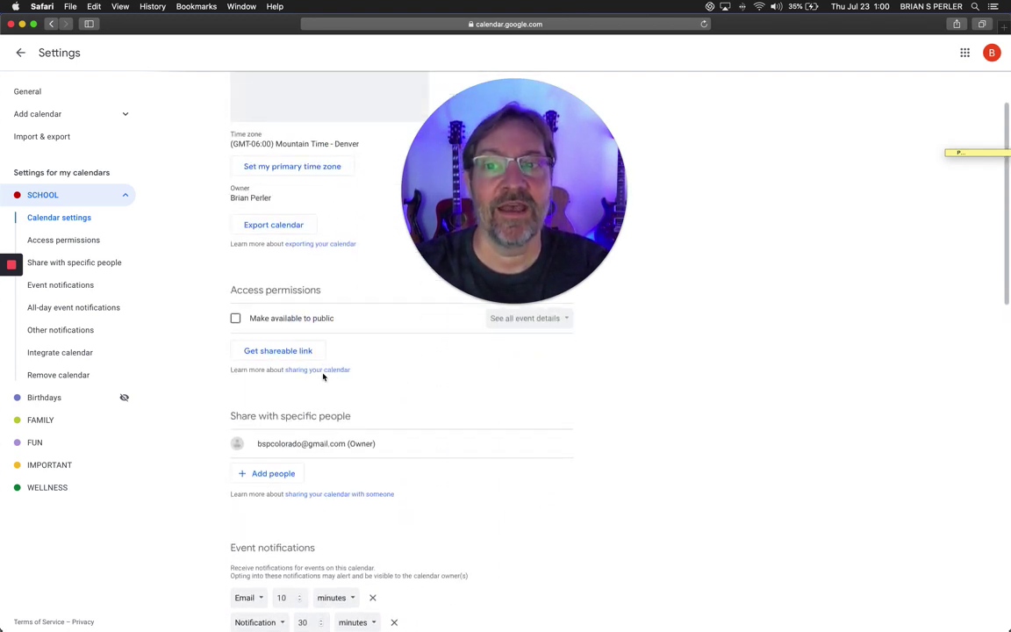
Return to the month view and colour the LA: DUE: FINAL ESSAY event Sage.
left_click(20, 53)
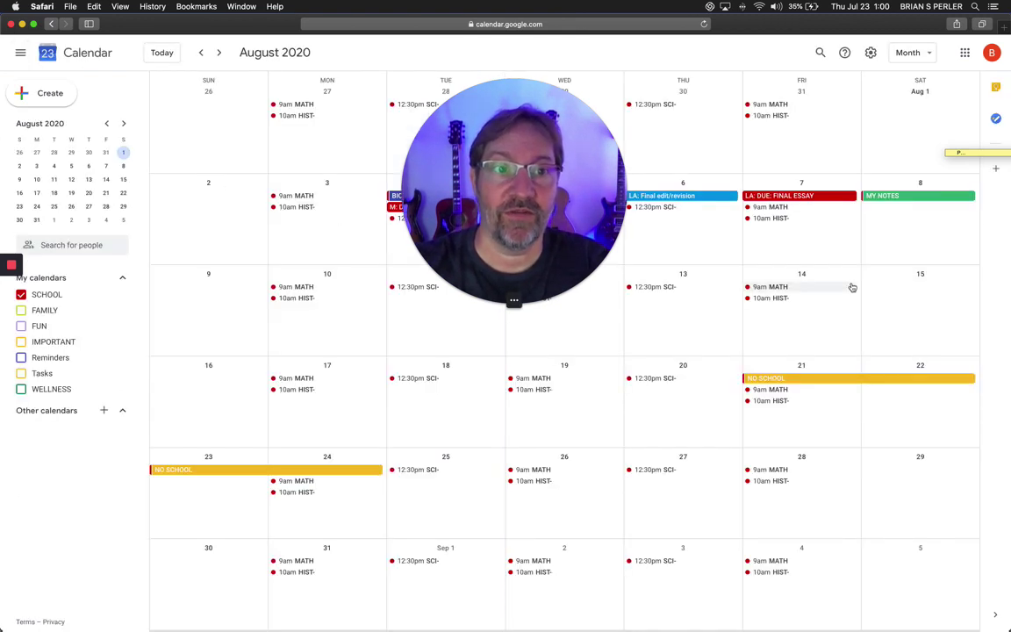
mouse_move(532, 271)
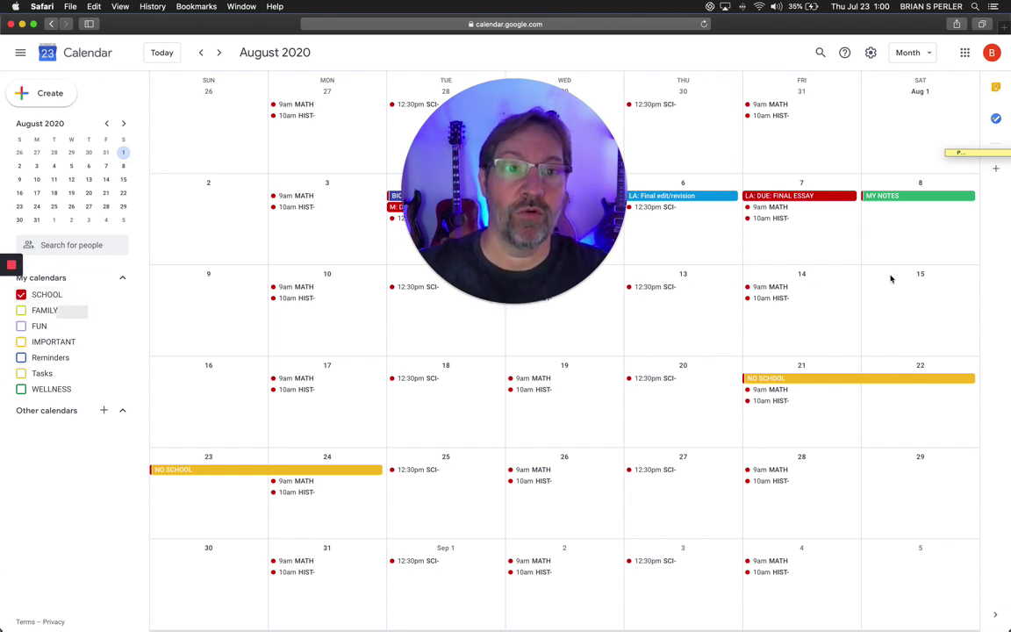
right_click(821, 199)
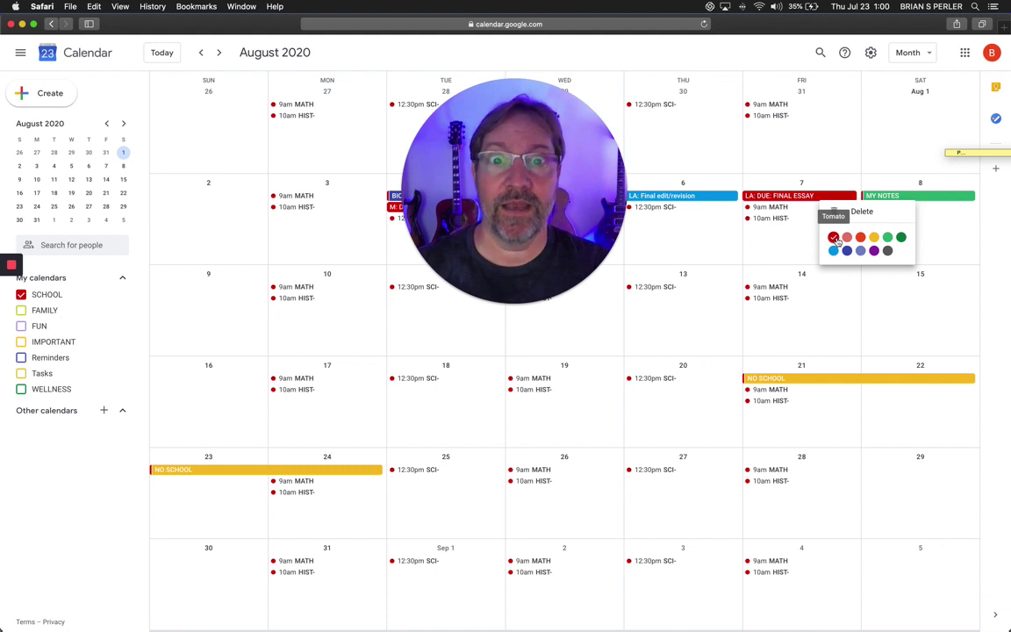
left_click(888, 239)
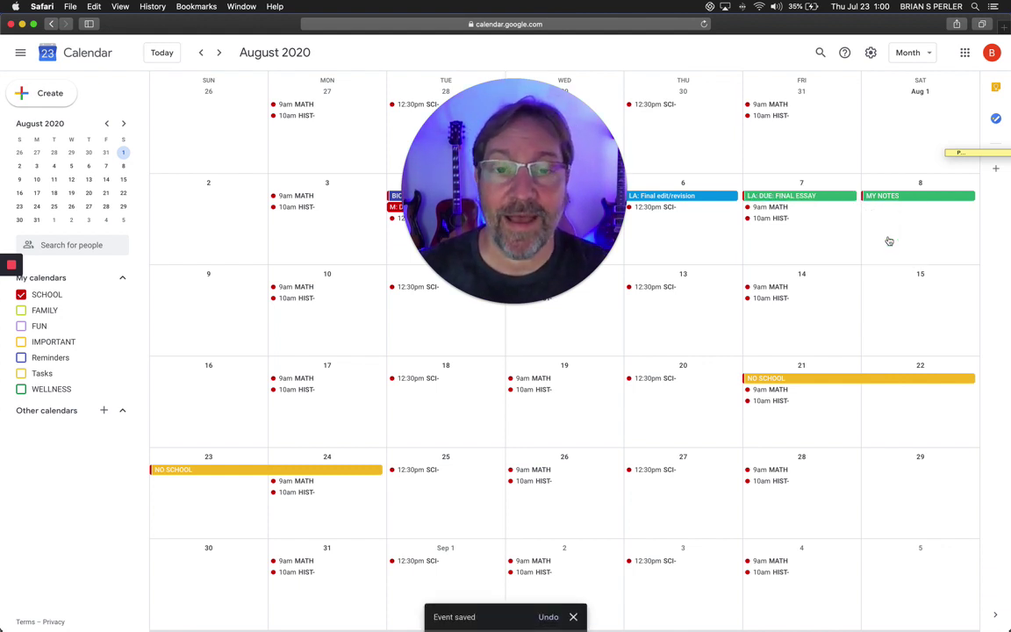
Change the final essay event back to red and view the MY NOTES event's details.
right_click(839, 201)
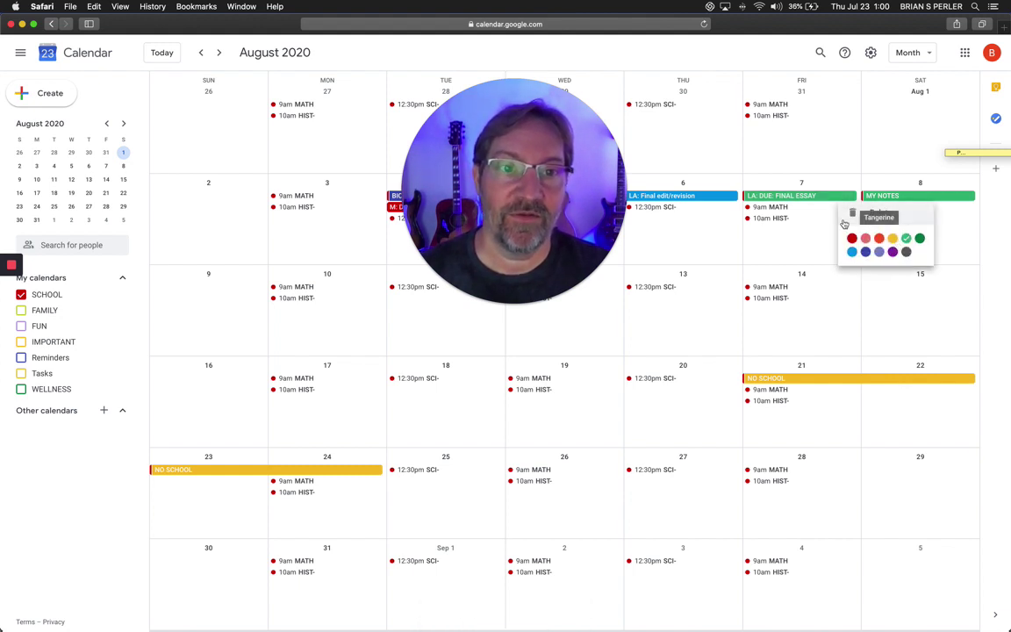
left_click(851, 238)
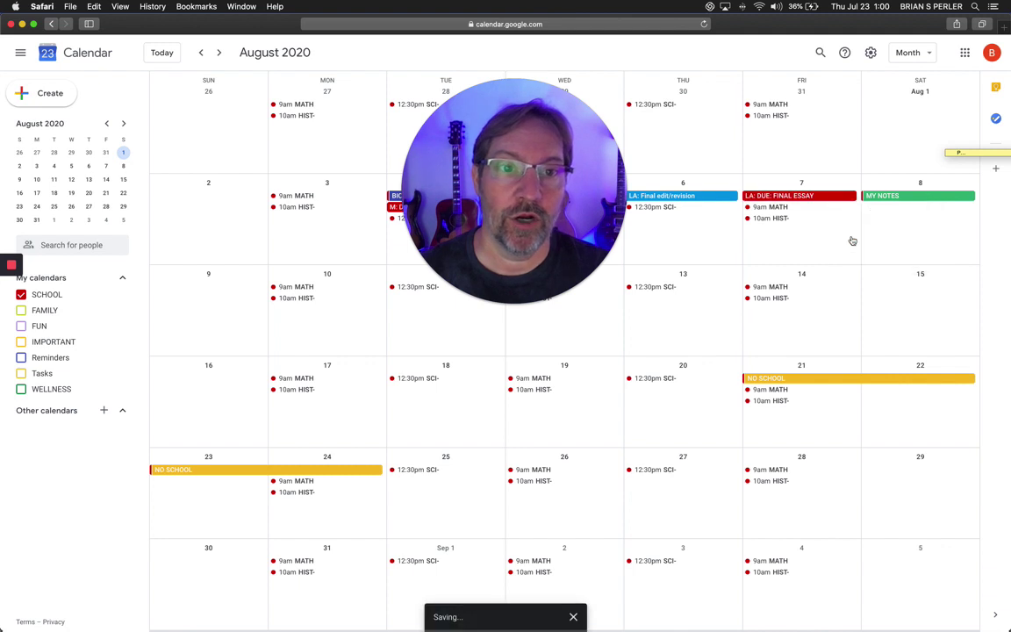
left_click(907, 199)
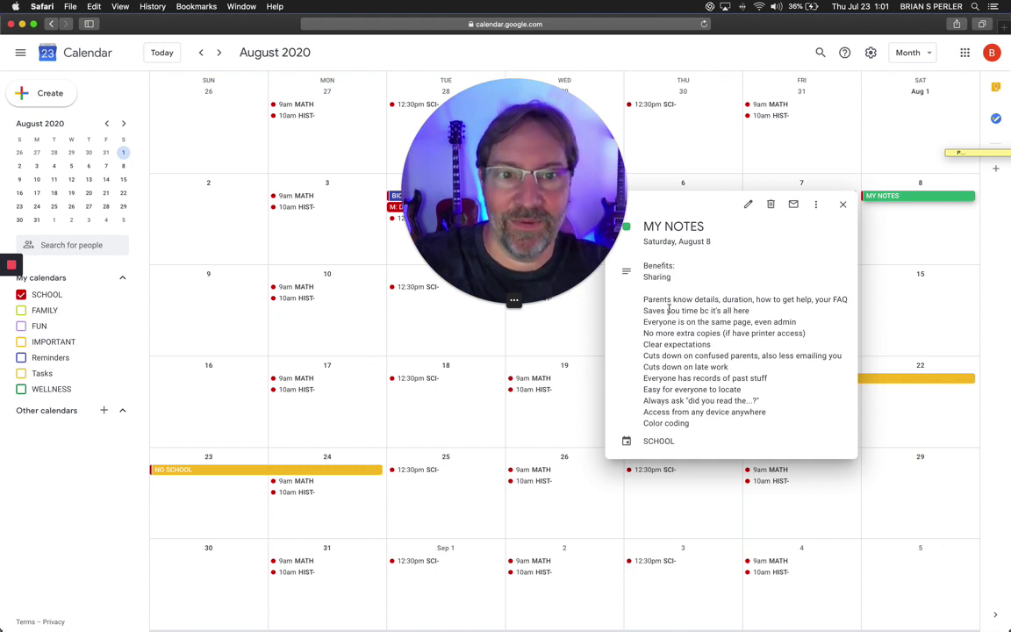
triple_click(662, 299)
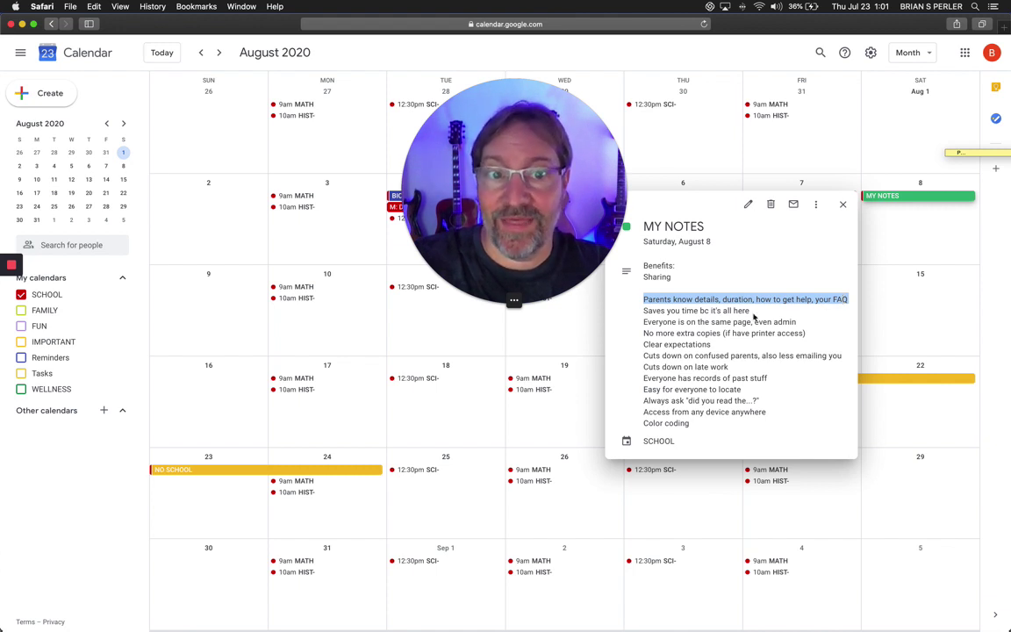
triple_click(673, 310)
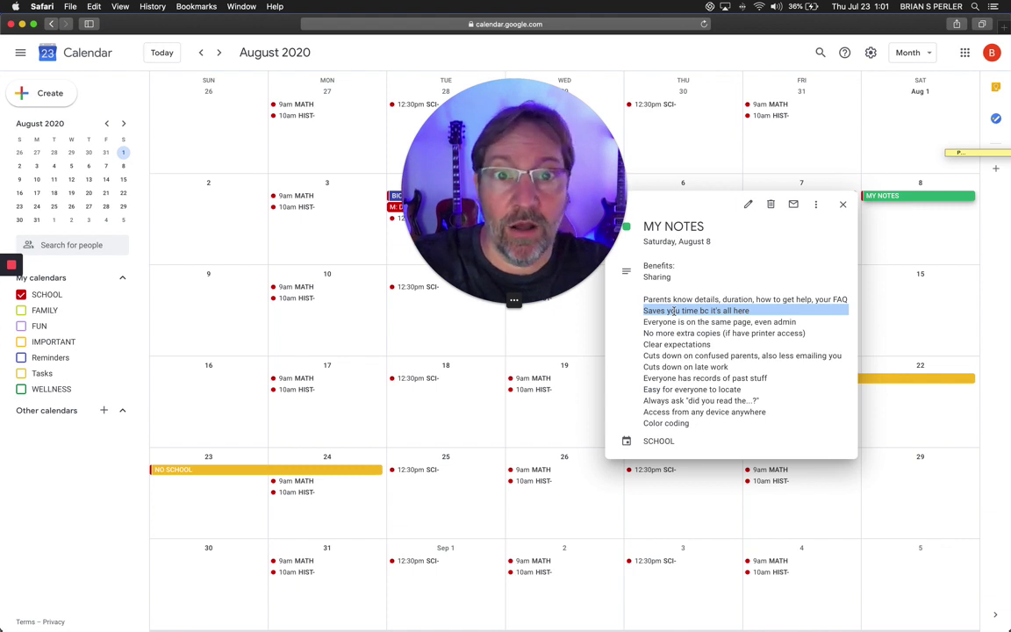
triple_click(676, 322)
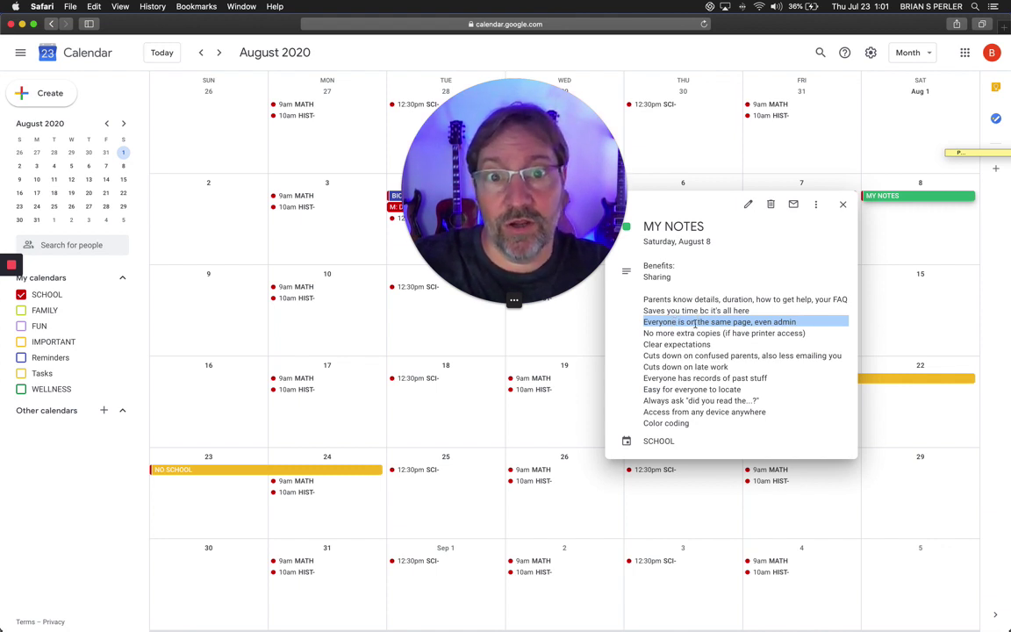
triple_click(694, 333)
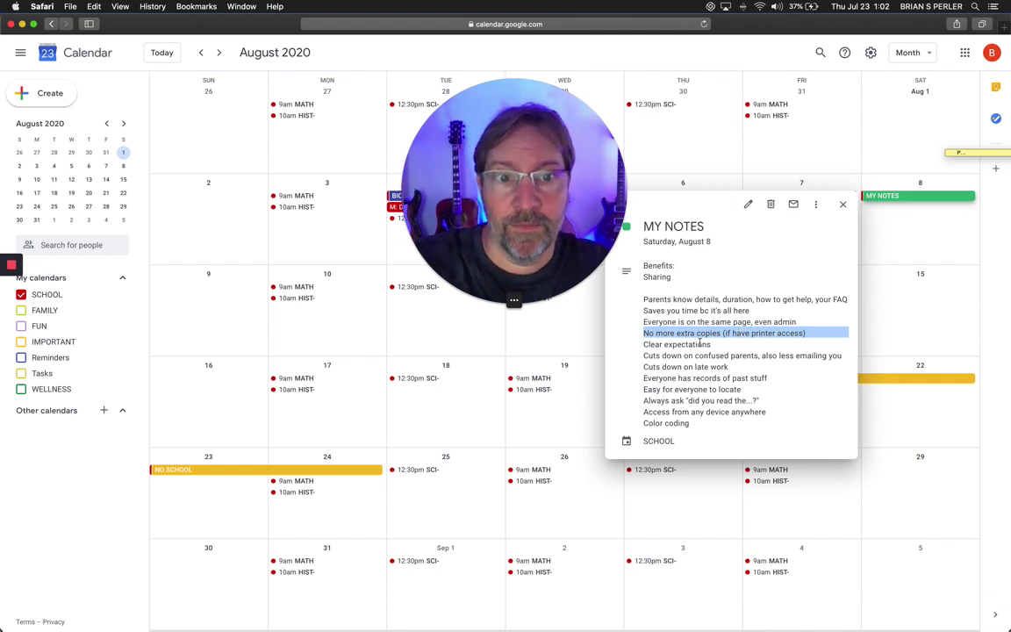
double_click(713, 333)
triple_click(713, 333)
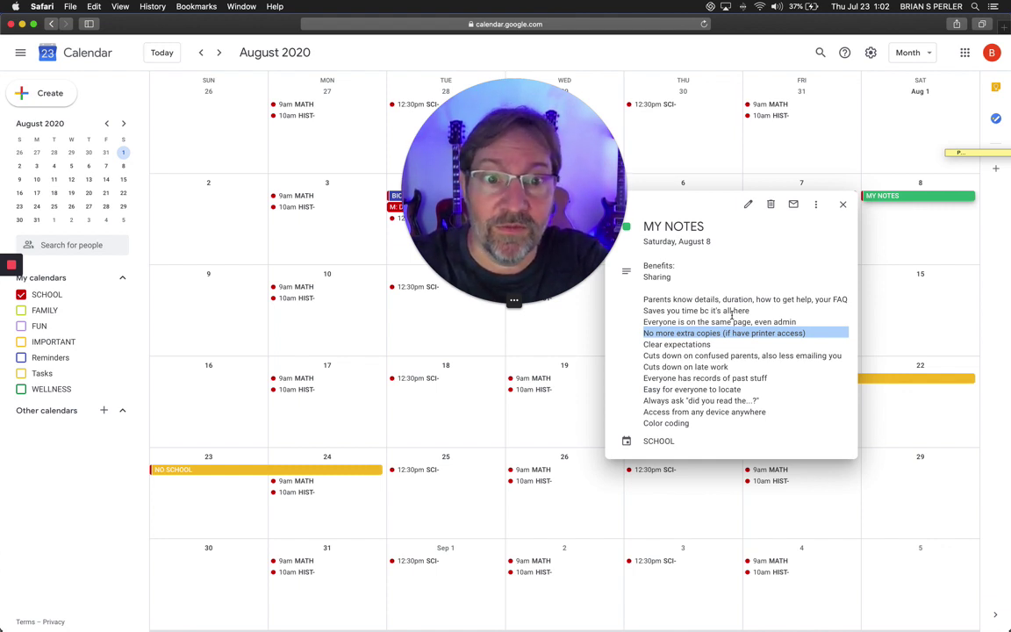
triple_click(713, 345)
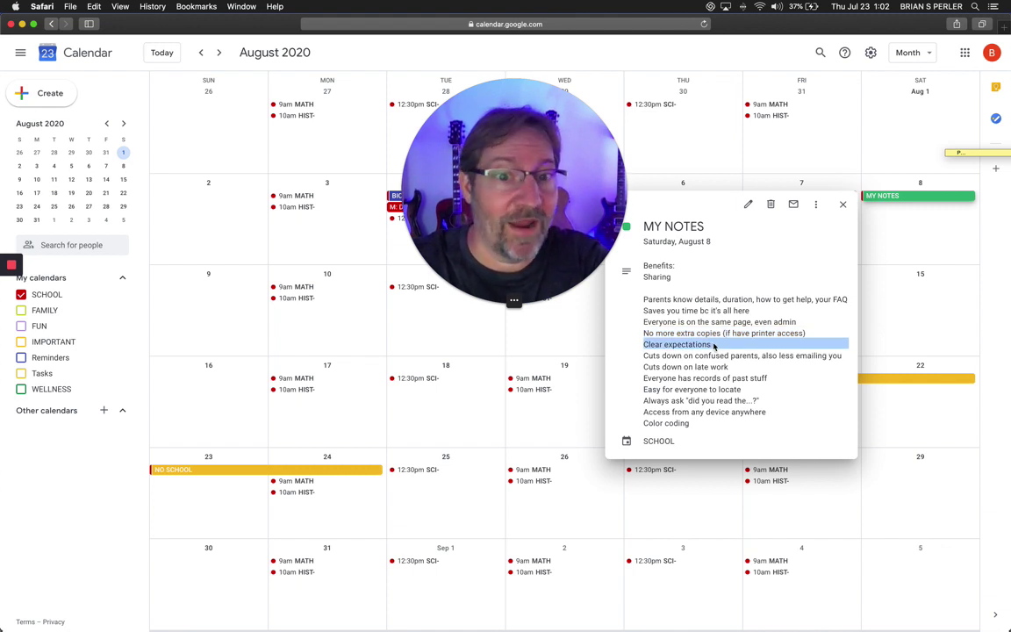
triple_click(728, 356)
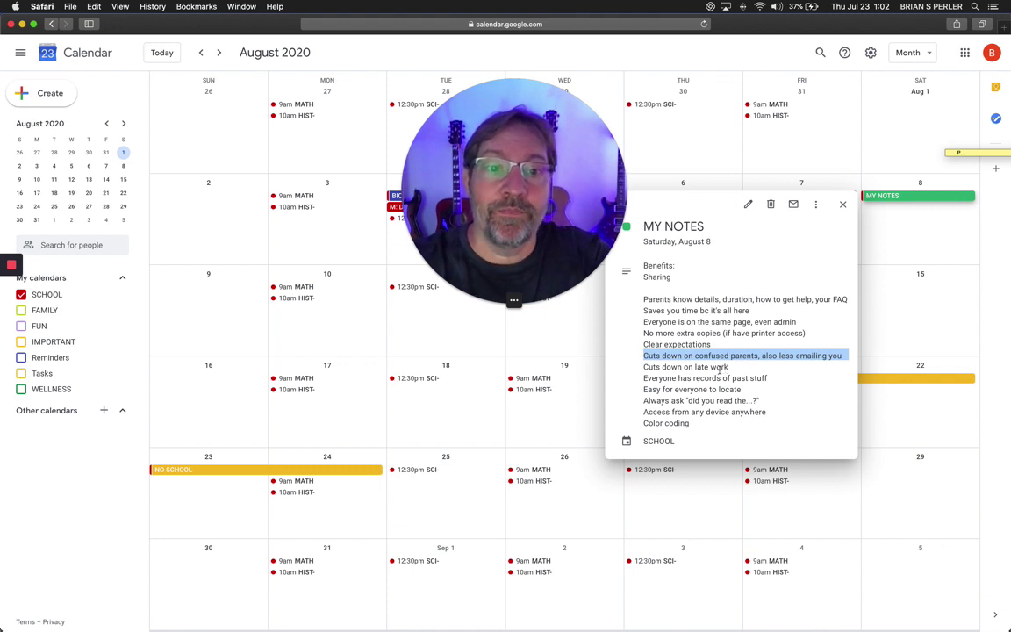
triple_click(719, 368)
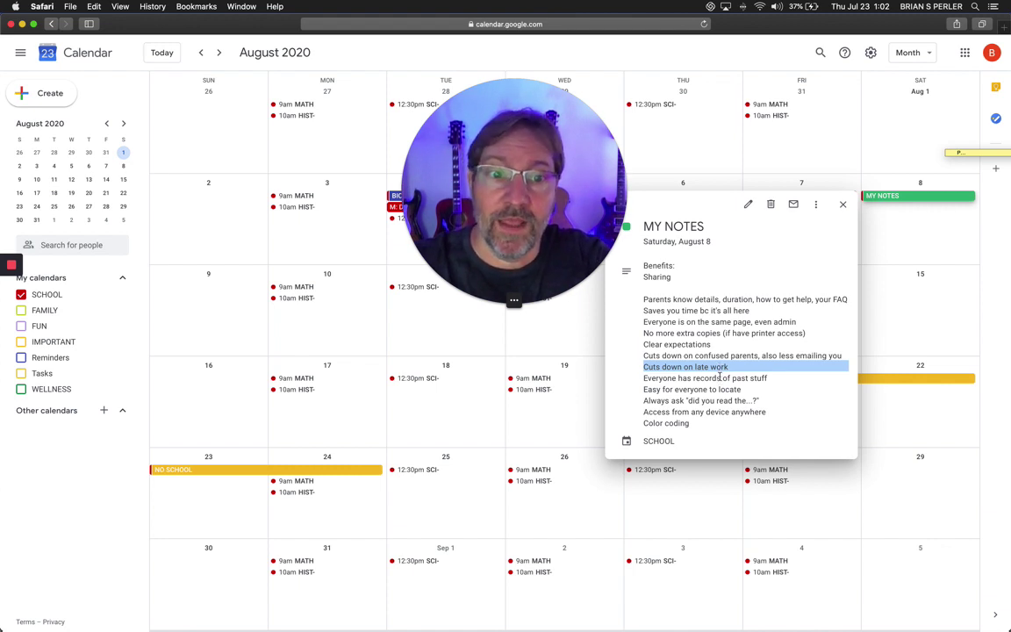
left_click(714, 379)
triple_click(715, 379)
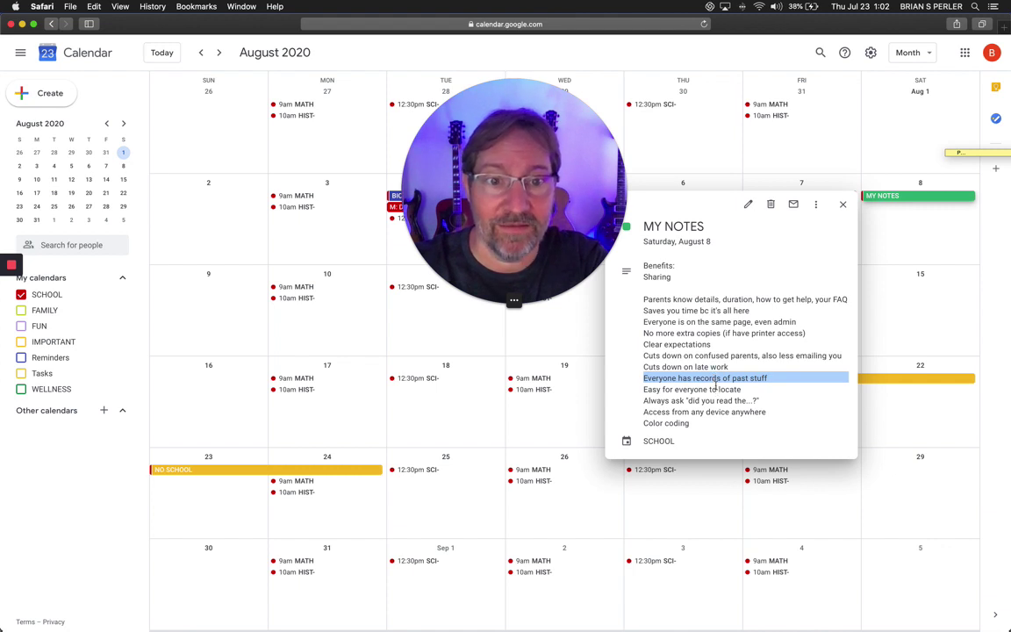
left_click(717, 387)
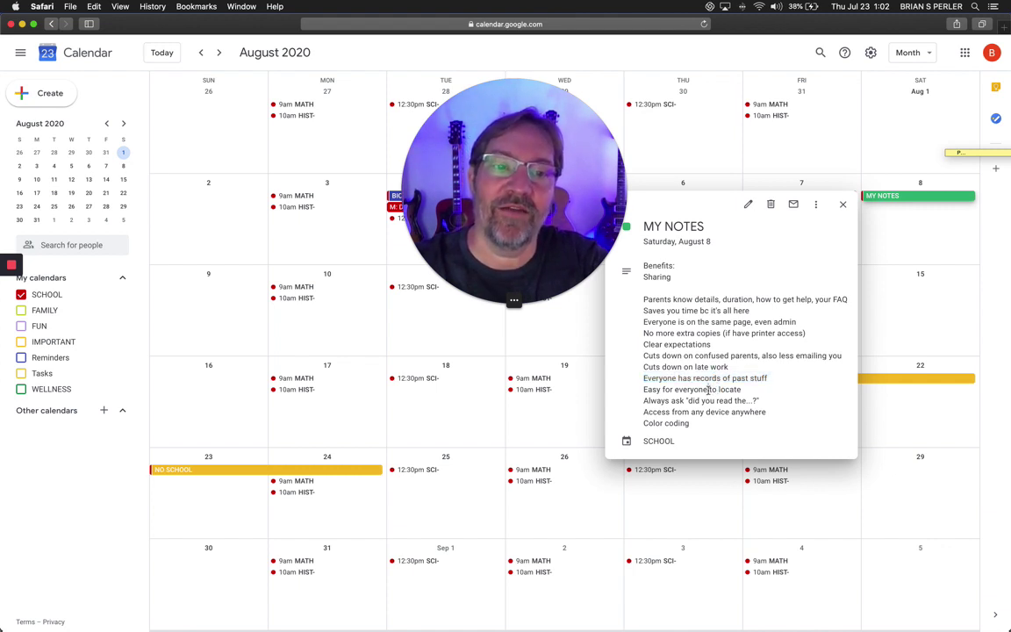
triple_click(710, 390)
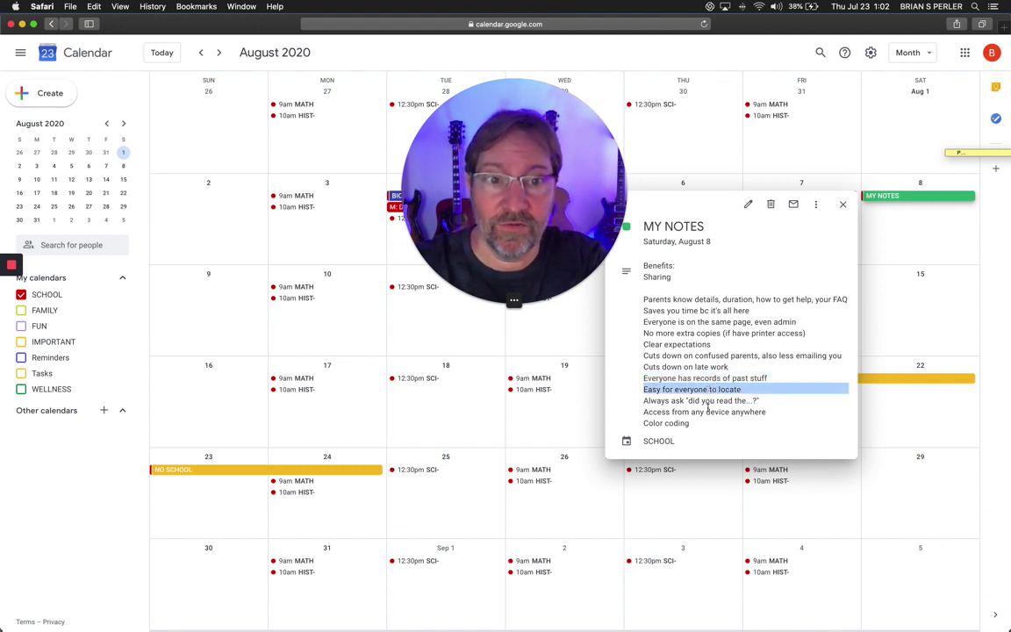
triple_click(709, 400)
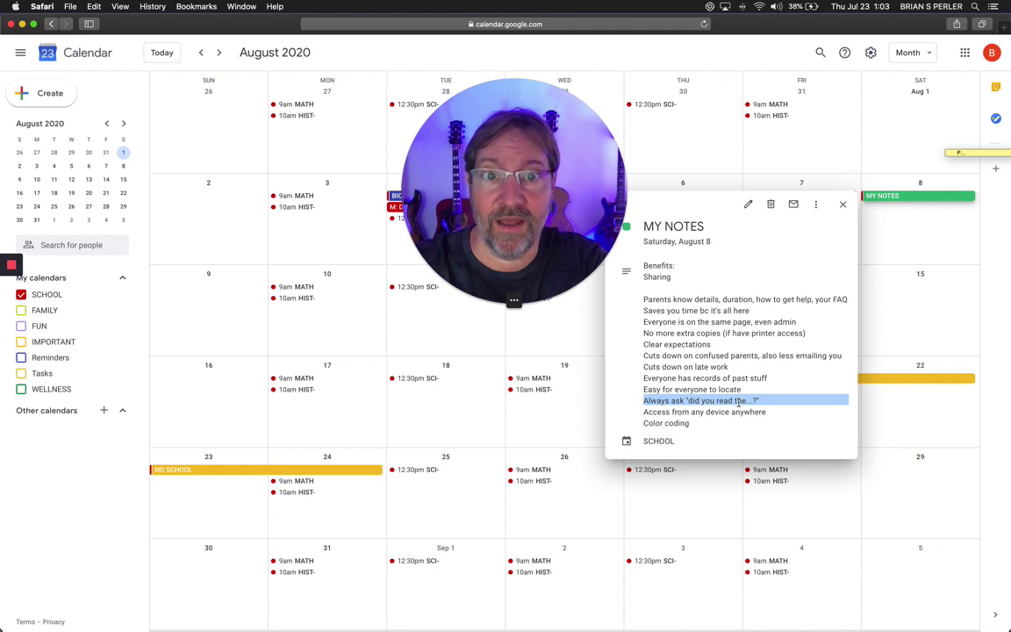
triple_click(726, 411)
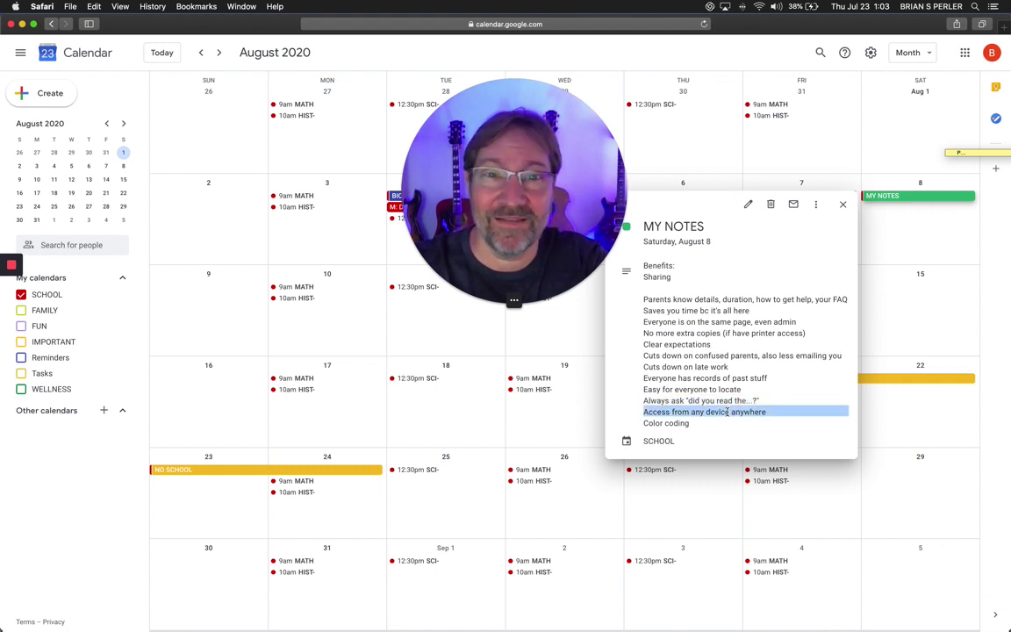
triple_click(678, 423)
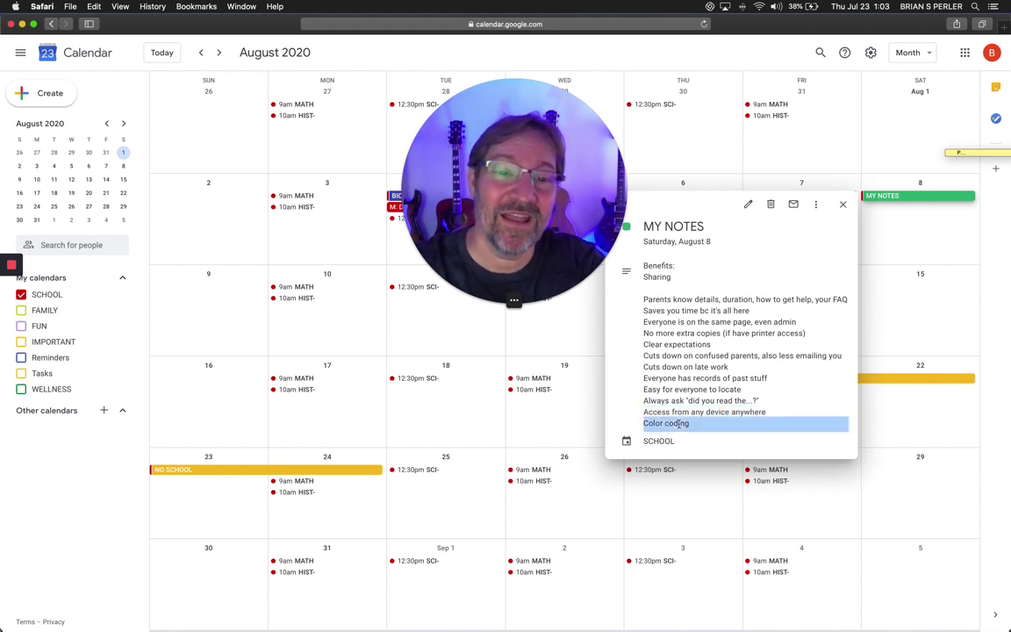
Move the MY NOTES event to Friday, August 14.
left_click(845, 205)
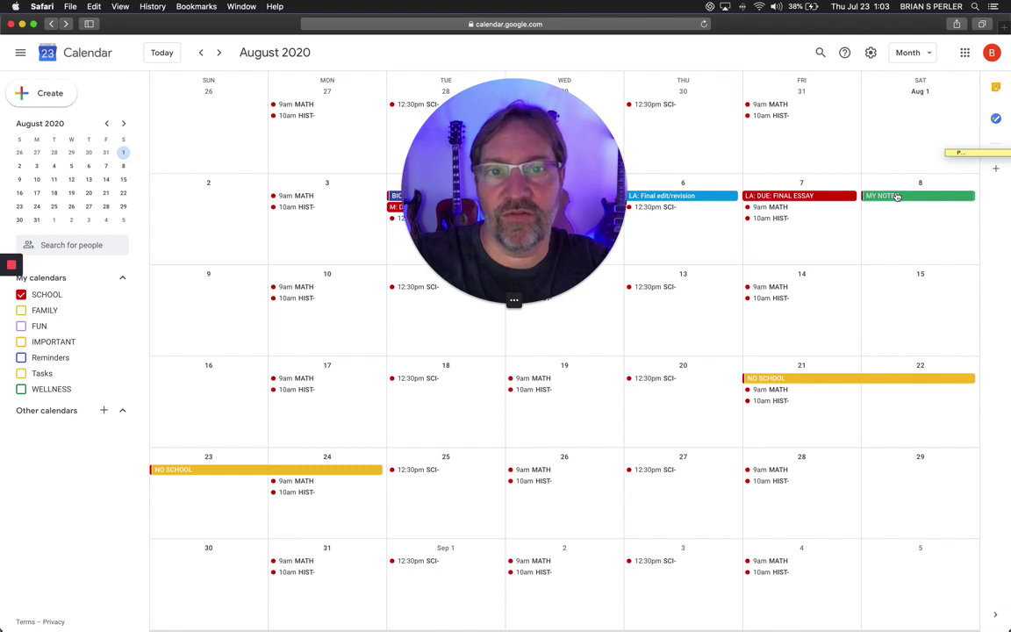
left_click(896, 197)
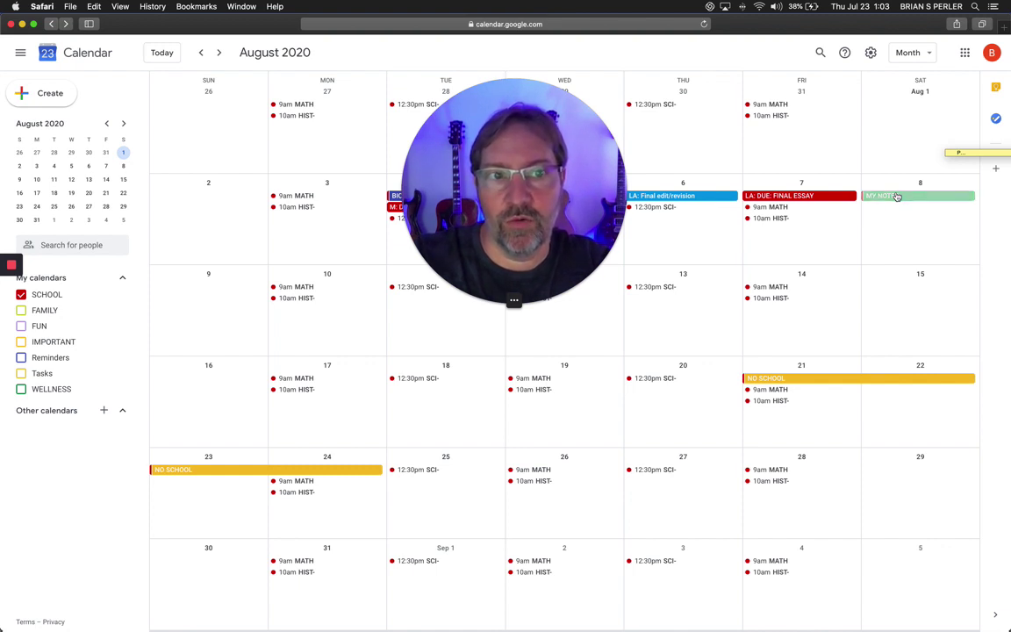
left_click_drag(896, 197, 812, 300)
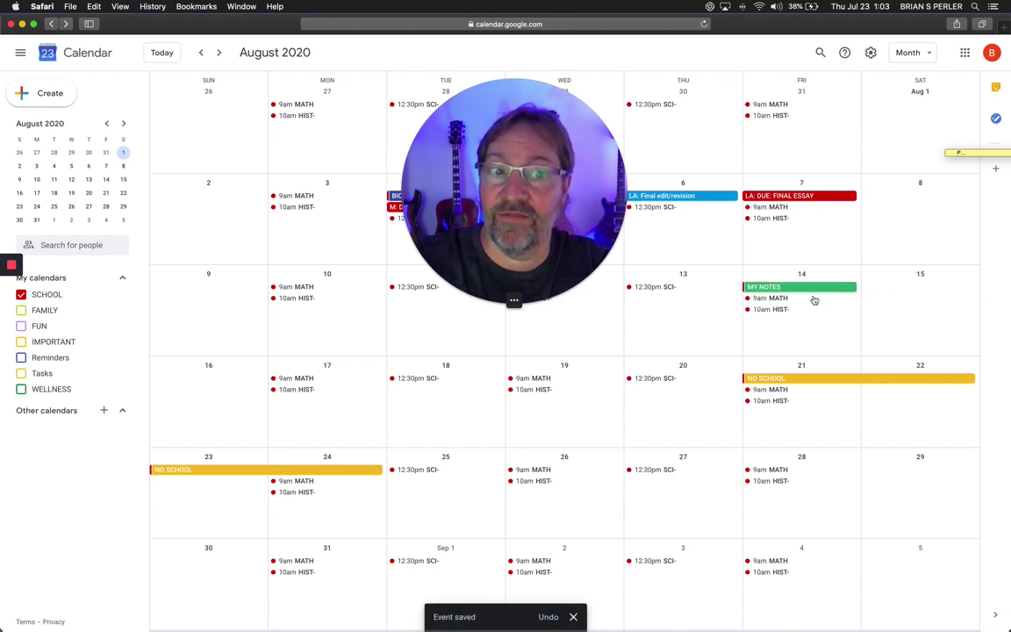
Recolour the NO SCHOOL event Lavender and view its details.
right_click(839, 382)
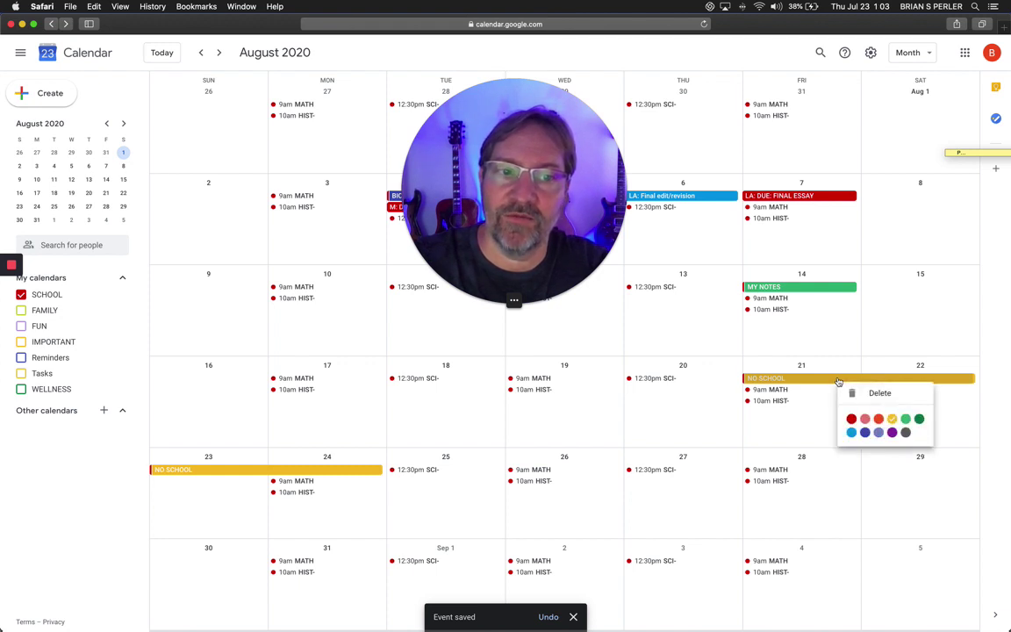
left_click(878, 432)
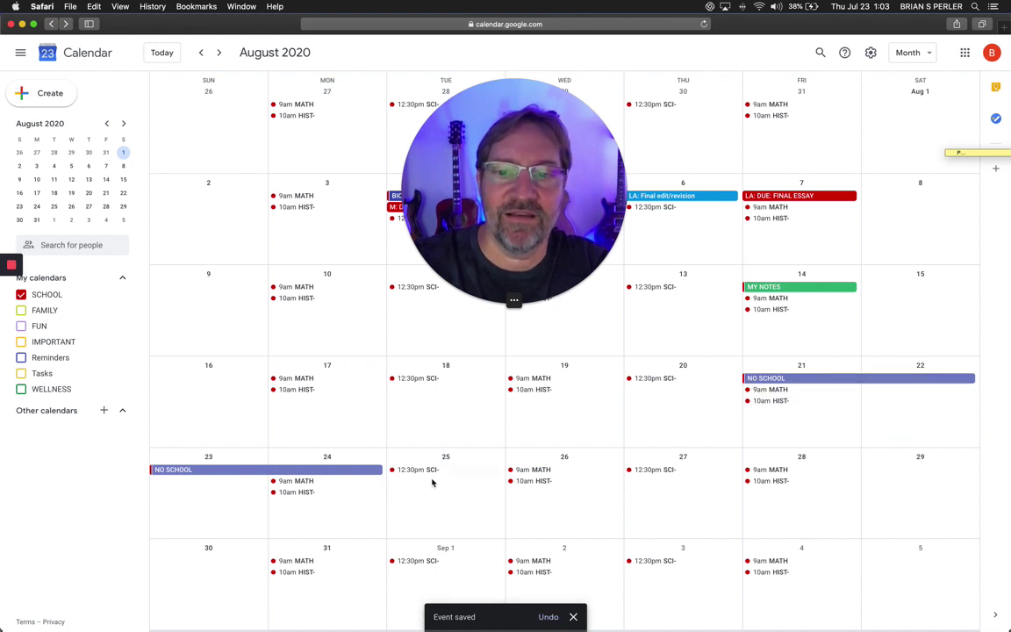
left_click(800, 378)
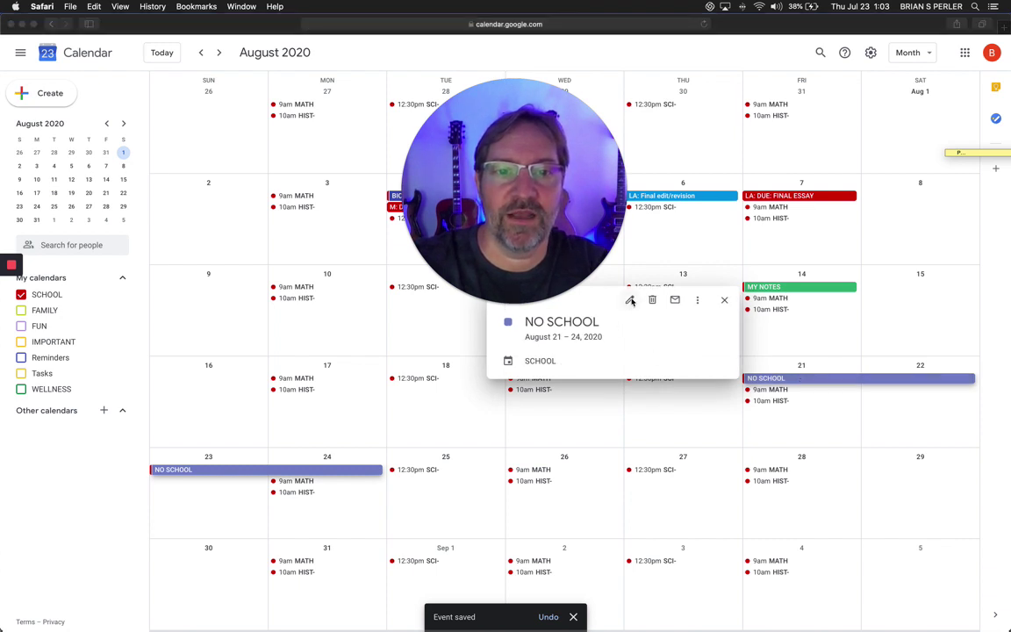
Change the NO SCHOOL event's end date to August 27 and save it.
left_click(631, 301)
left_click(631, 301)
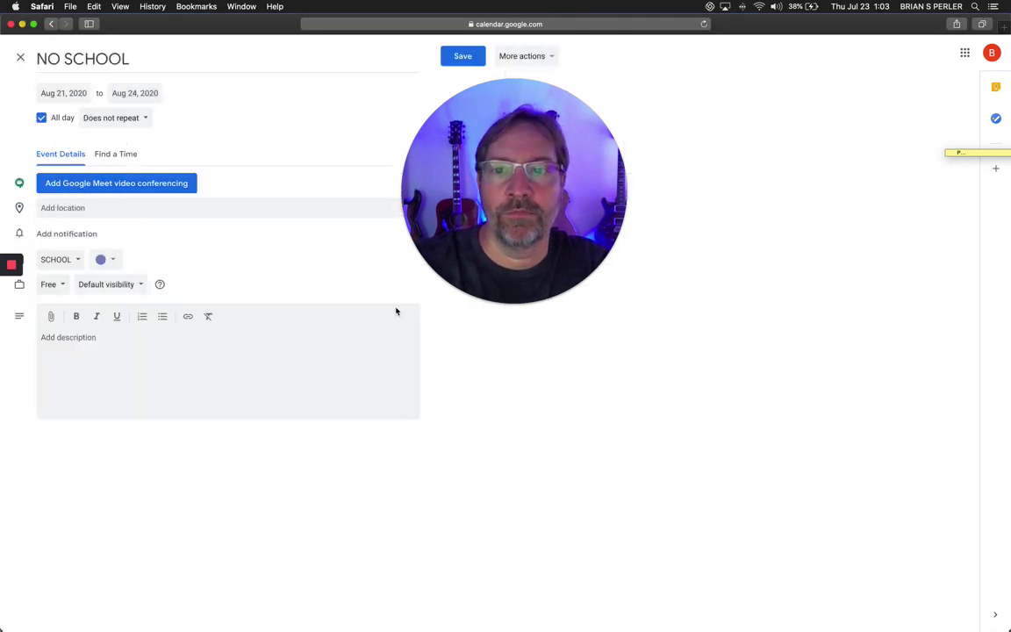
left_click(147, 93)
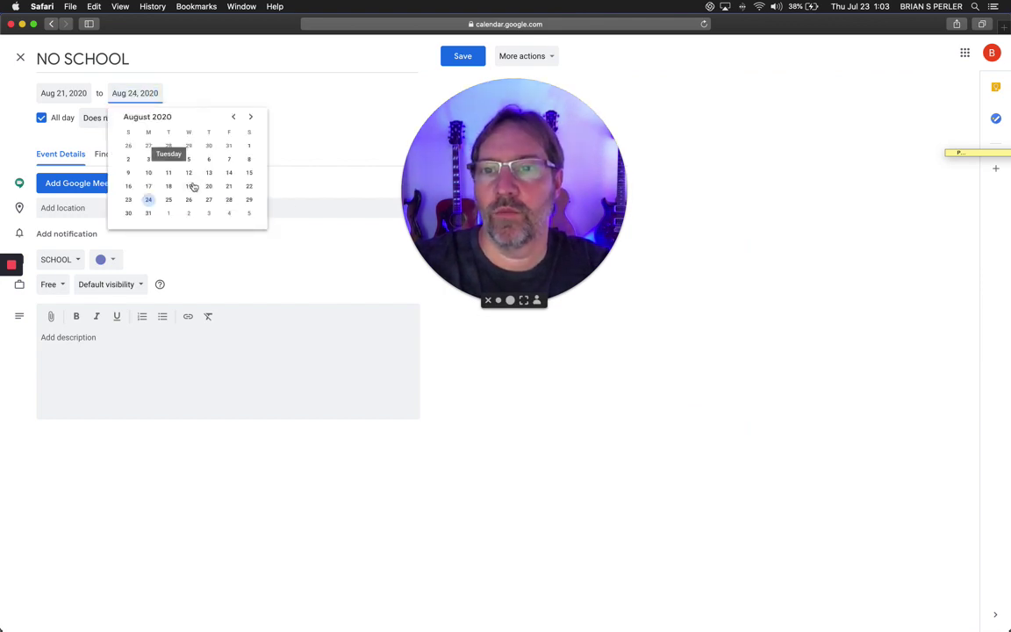
left_click(211, 201)
left_click(463, 58)
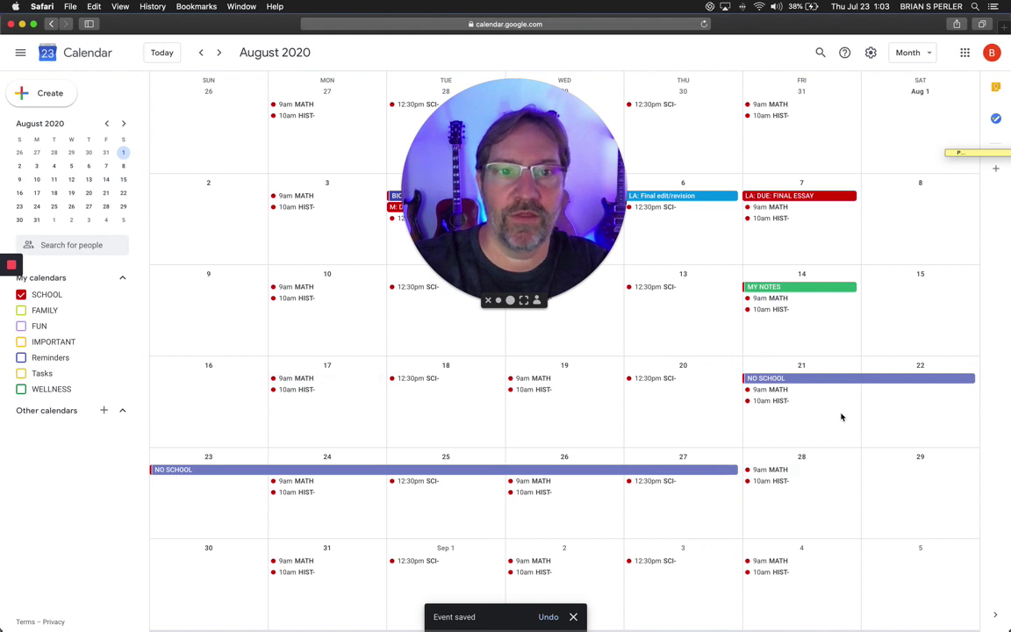
Check in August 2020 that NO SCHOOL now spans August 21–27.
key("k")
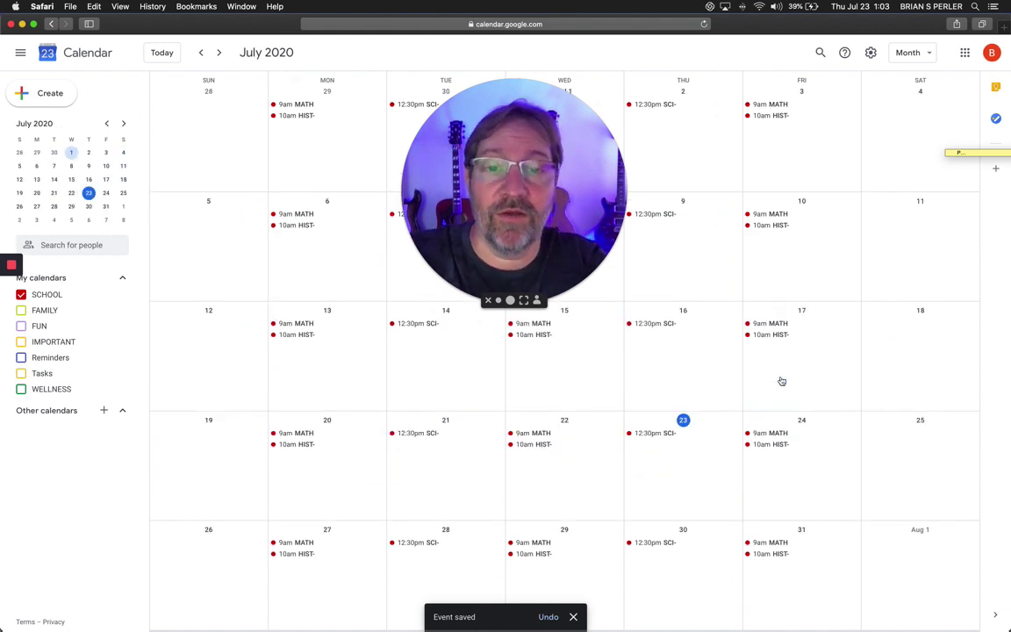
left_click(218, 52)
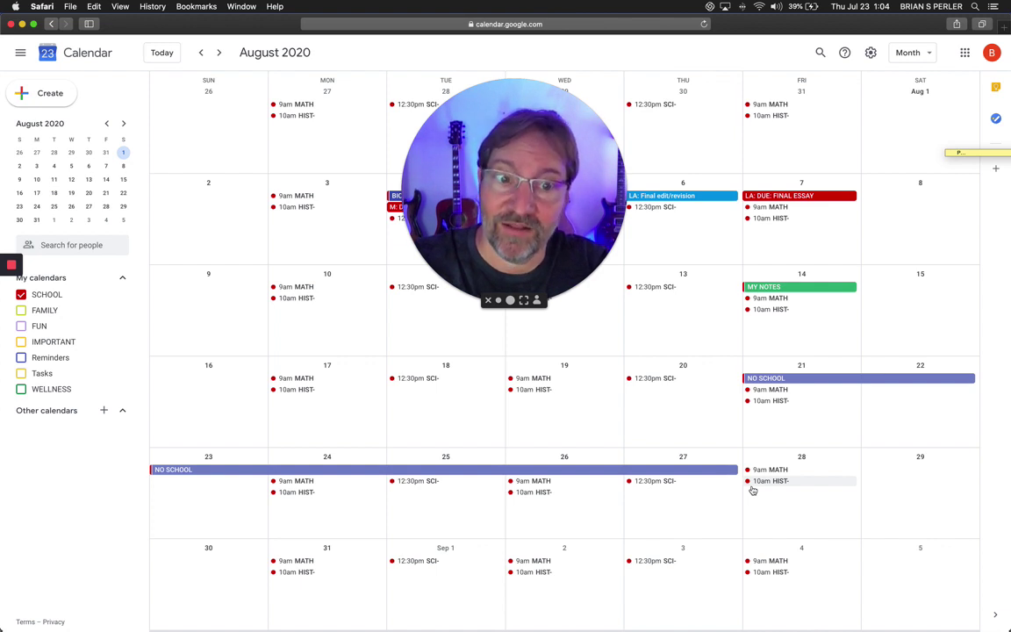
left_click(712, 471)
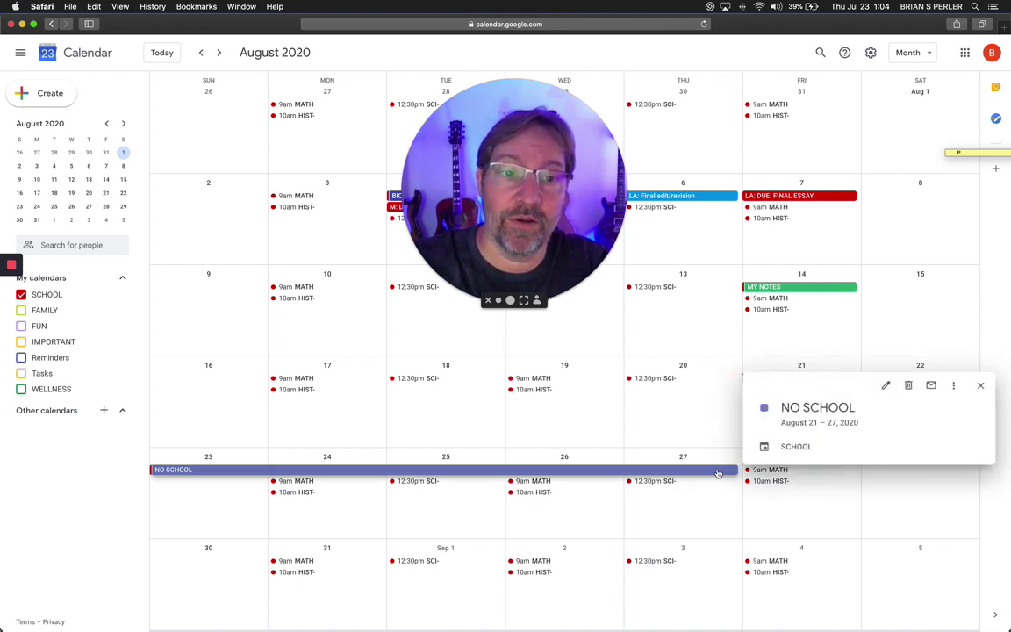
key("Escape")
Return to August 2020 and collapse the side panel to widen the month grid.
left_click(569, 151)
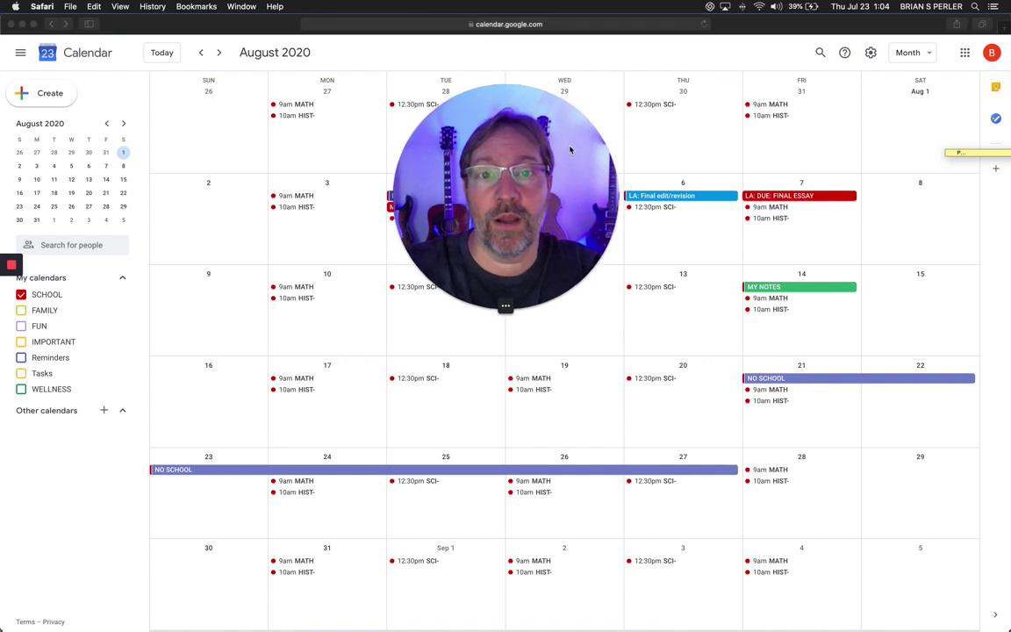
left_click_drag(569, 151, 736, 325)
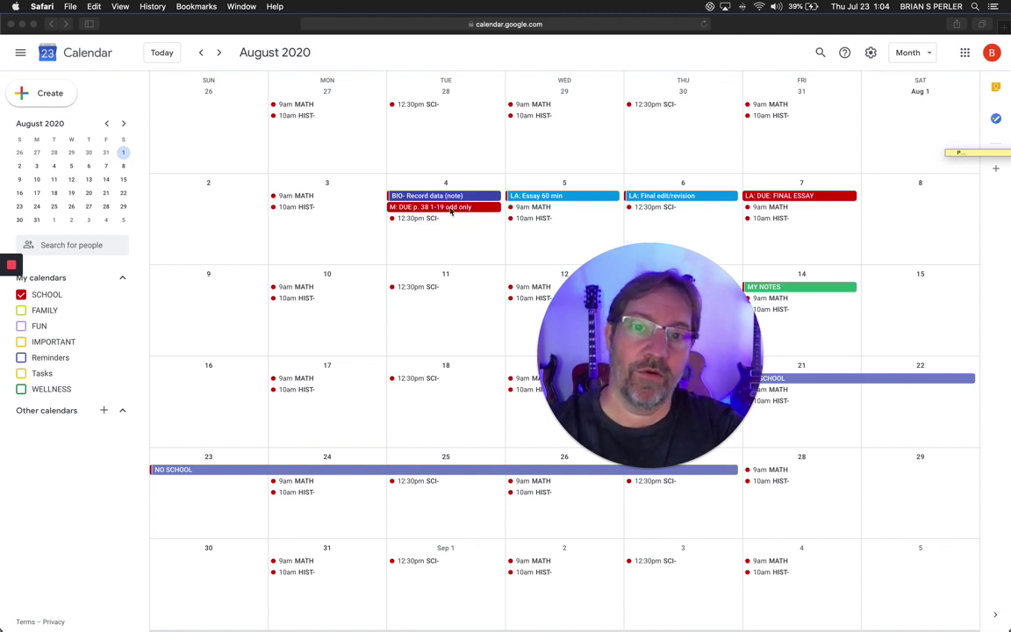
scroll(452, 212, "down", 2)
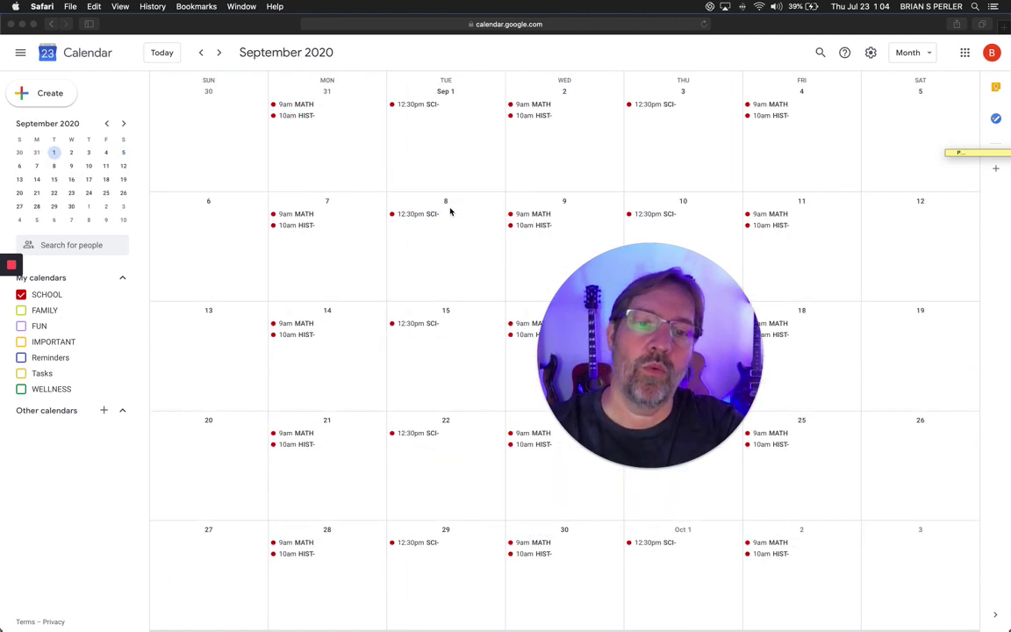
left_click(202, 54)
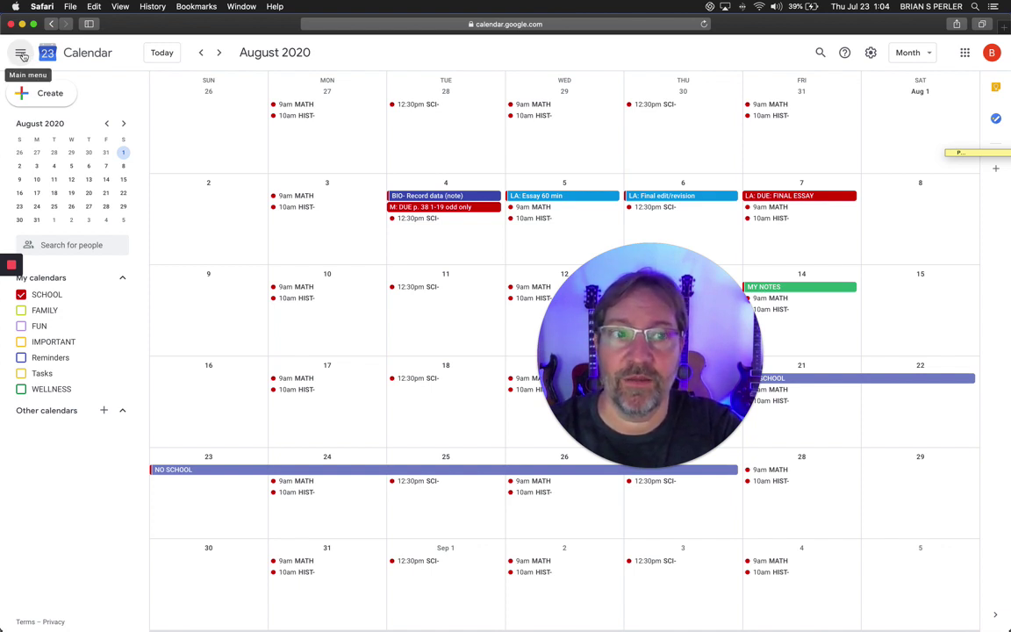
left_click(21, 53)
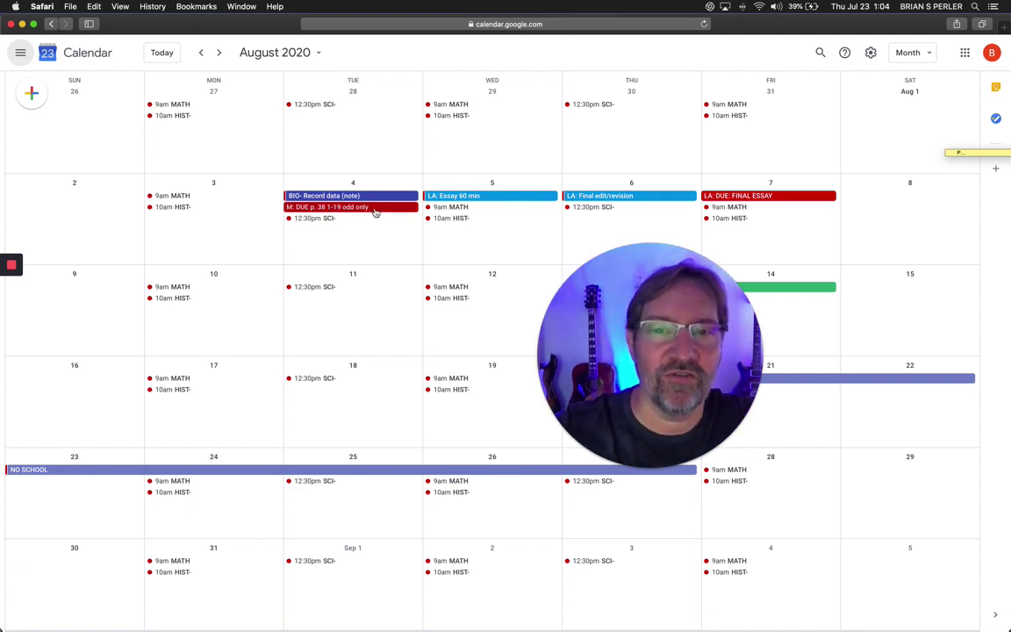
Open 'M: DUE p. 38 1-19 odd only' on August 4 and select its 'Click here' text.
left_click(375, 212)
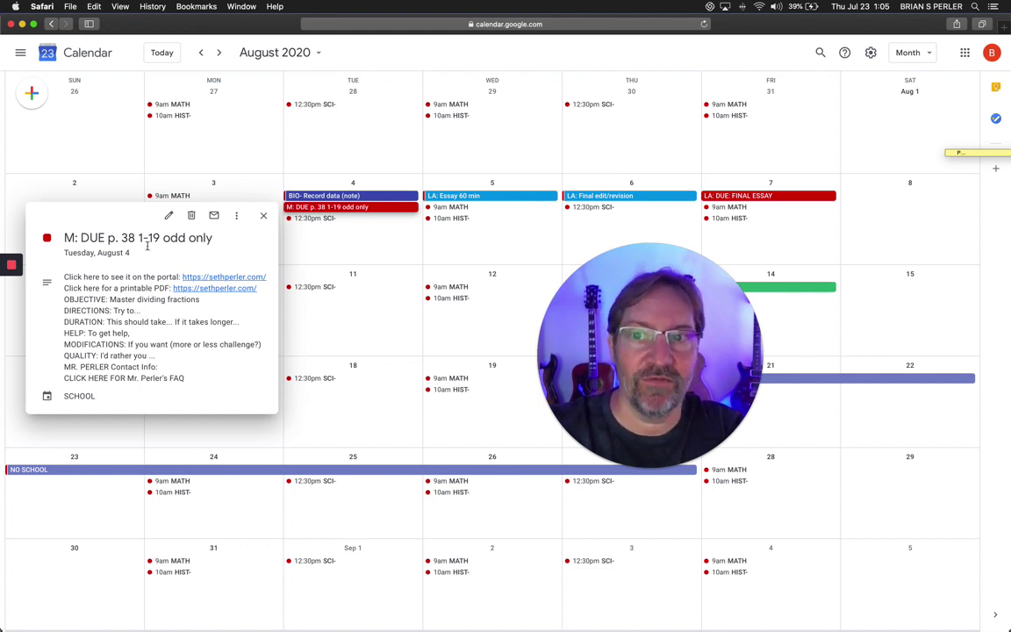
left_click(171, 217)
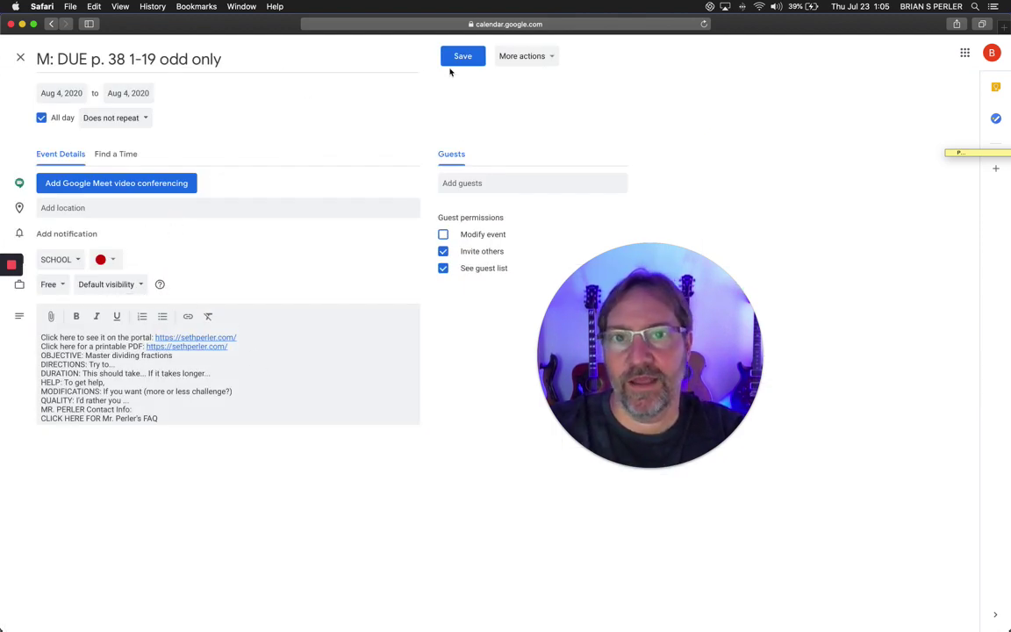
left_click(463, 58)
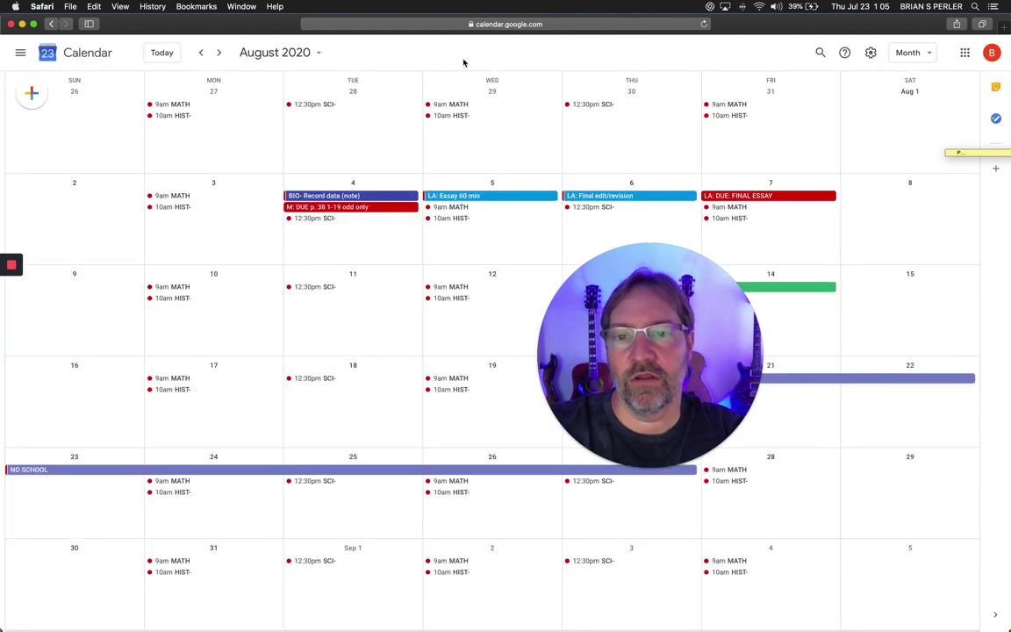
left_click(365, 209)
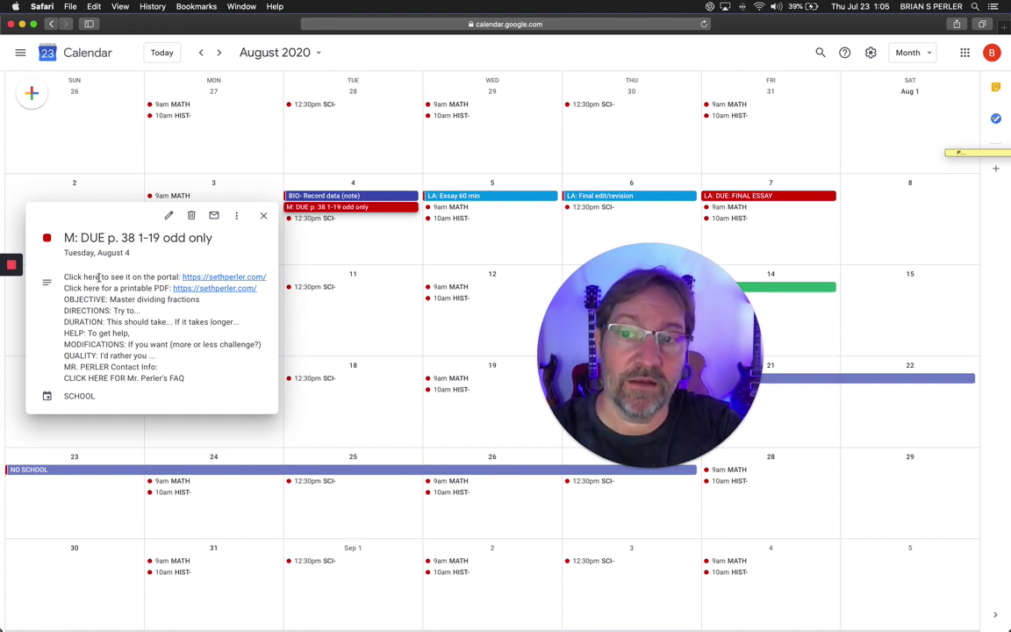
left_click_drag(99, 277, 63, 279)
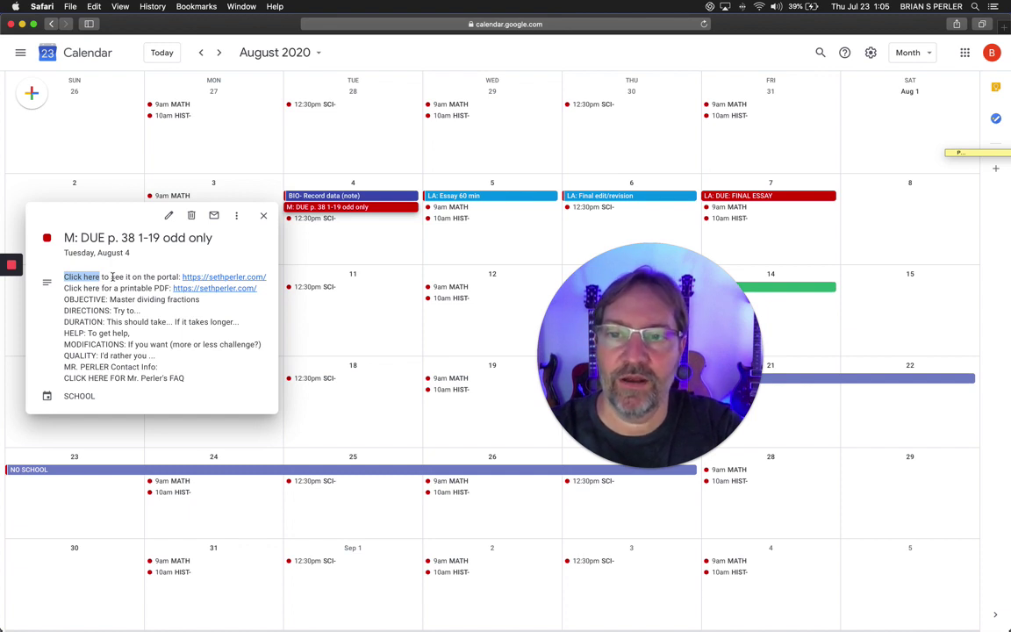
Open the homework's portal link, then return to the Google Calendar tab.
left_click(225, 278)
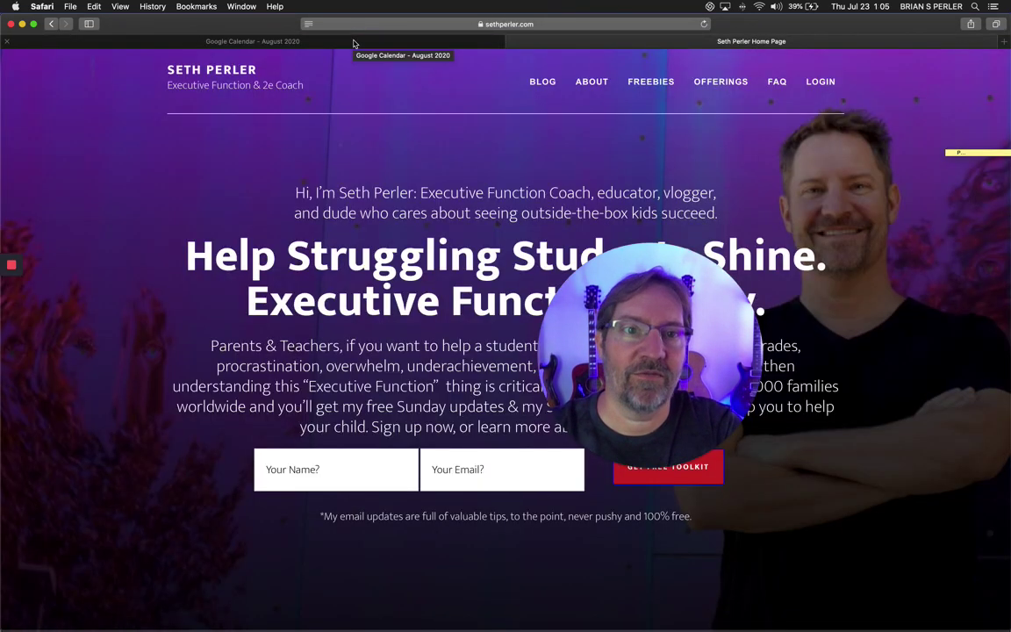
left_click(354, 43)
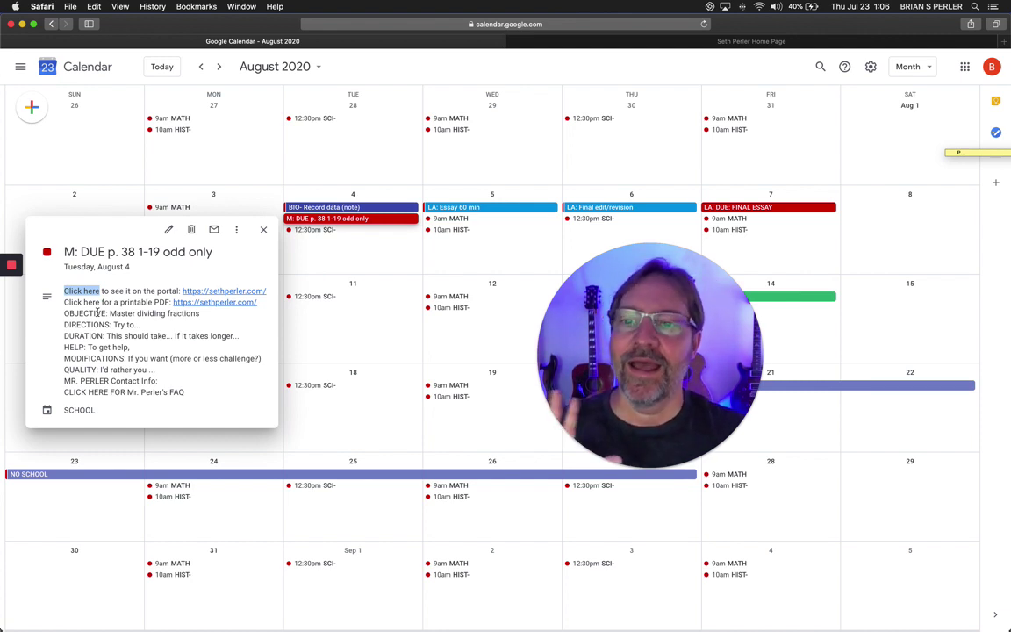
triple_click(98, 312)
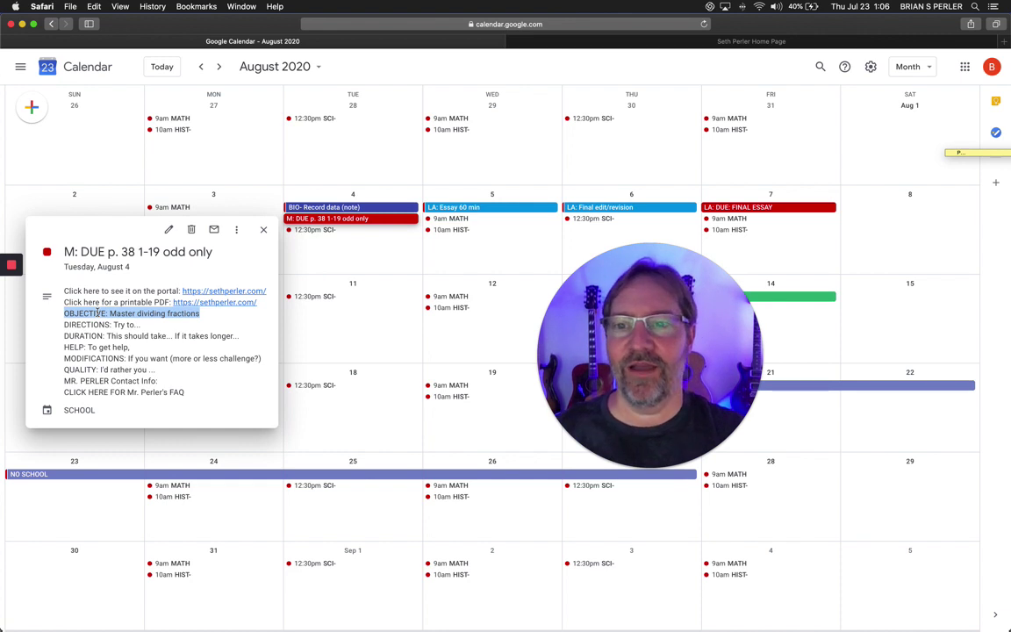
triple_click(86, 323)
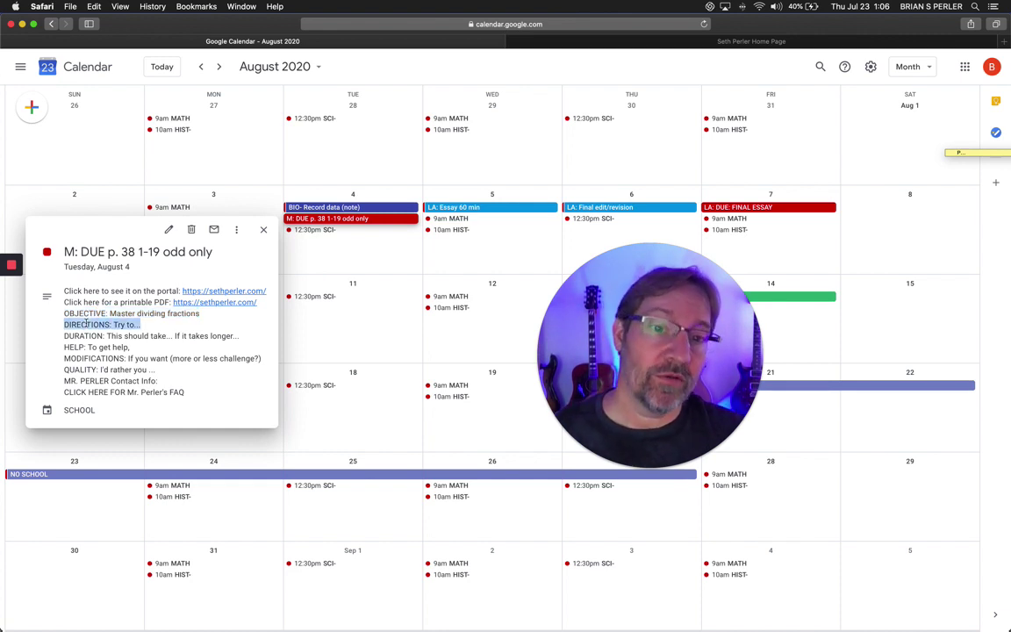
left_click(127, 325)
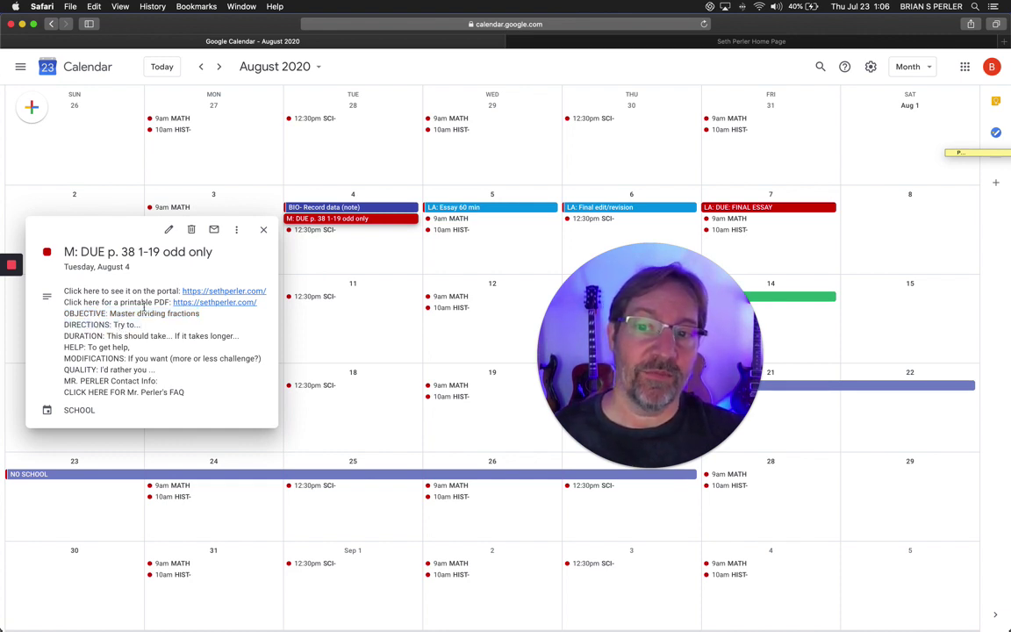
double_click(88, 336)
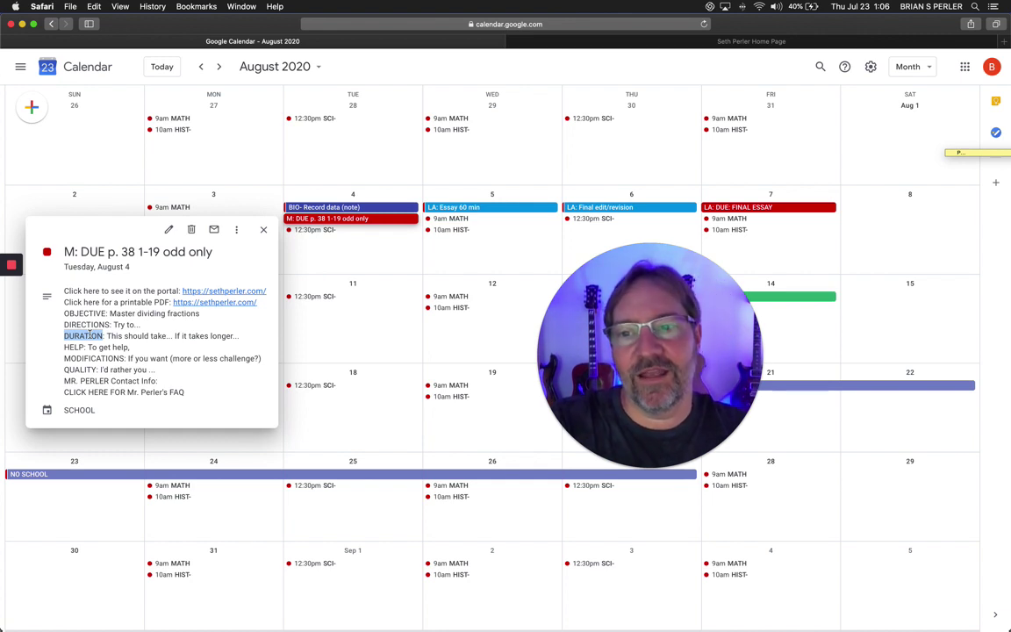
double_click(115, 337)
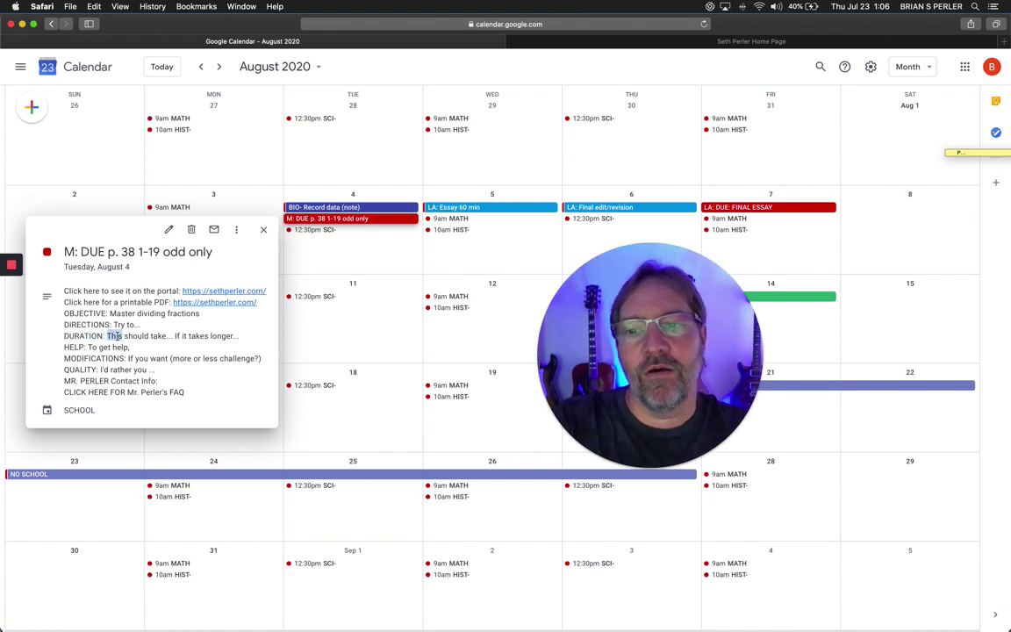
triple_click(116, 337)
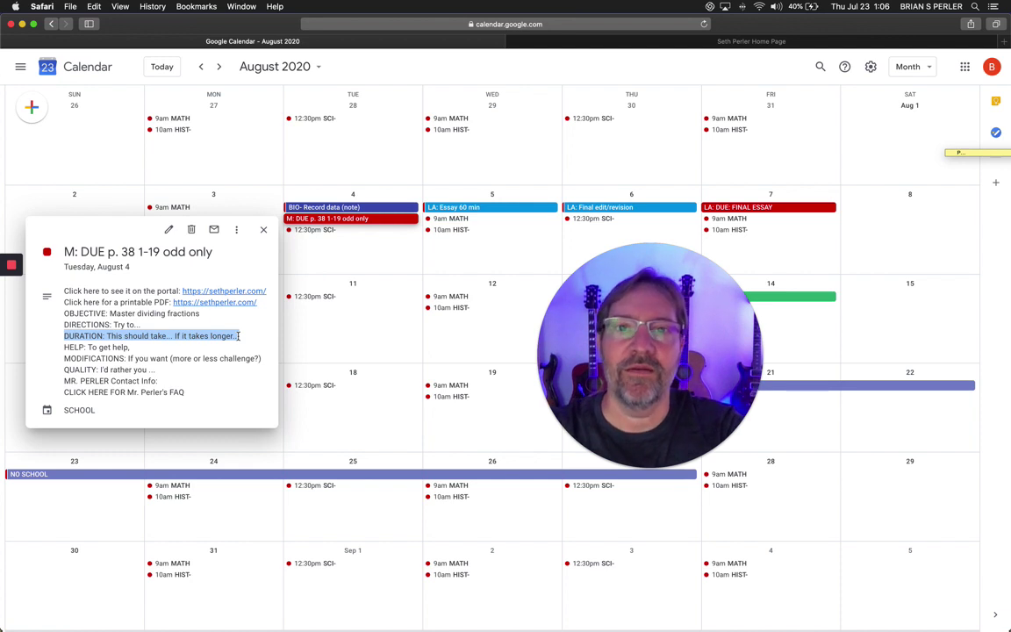
double_click(120, 347)
left_click(118, 347)
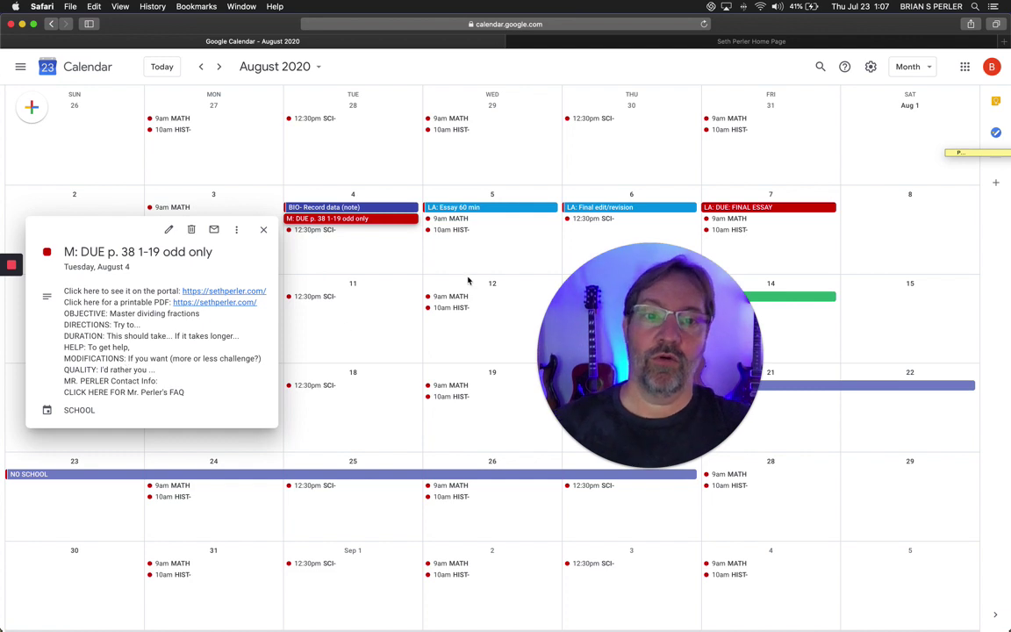
left_click_drag(636, 338, 397, 247)
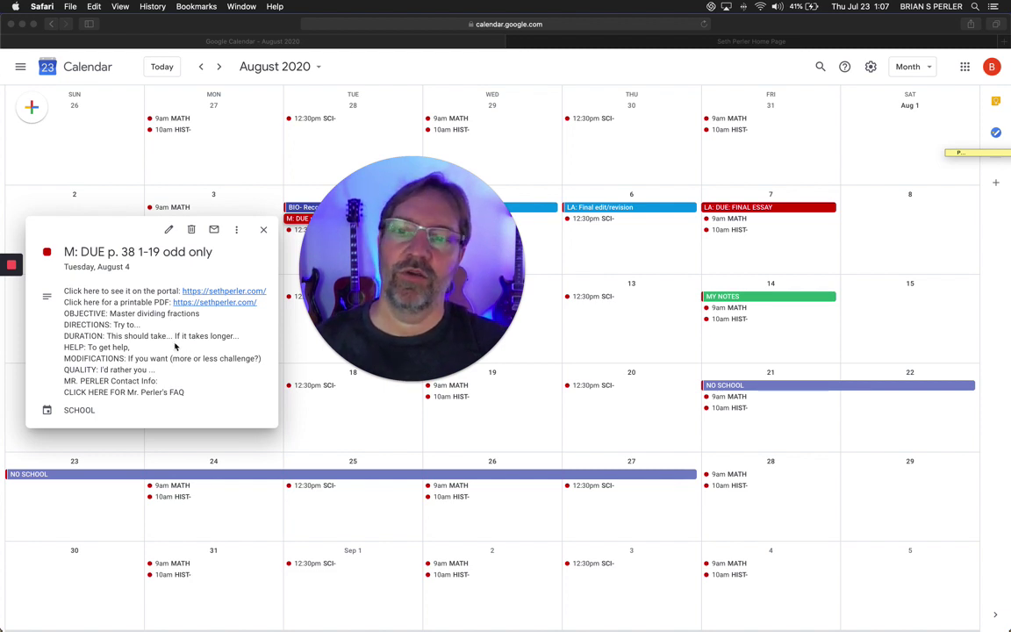
left_click(111, 384)
triple_click(110, 381)
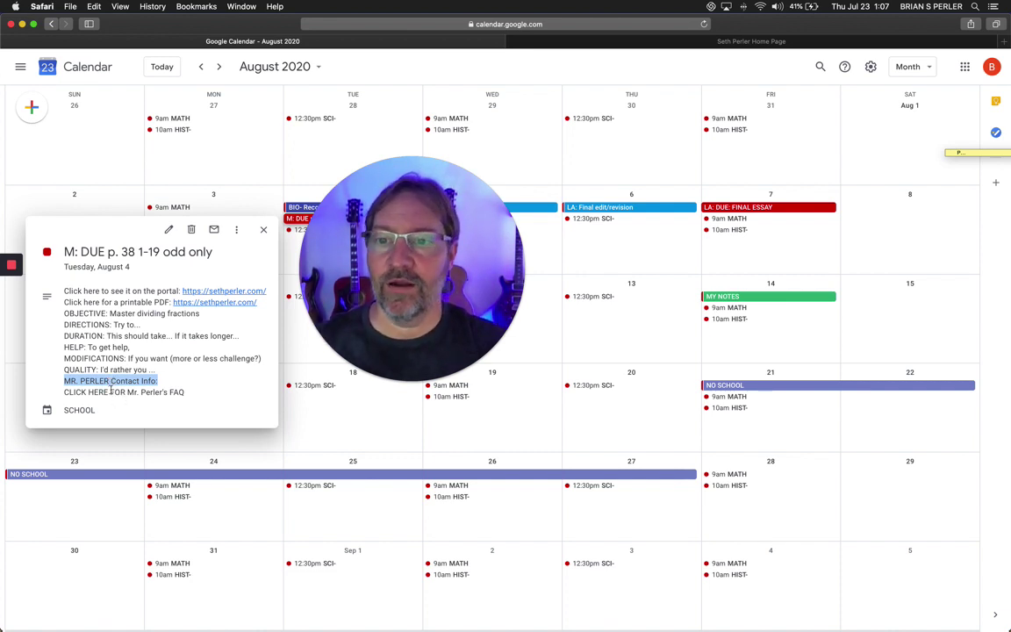
triple_click(111, 391)
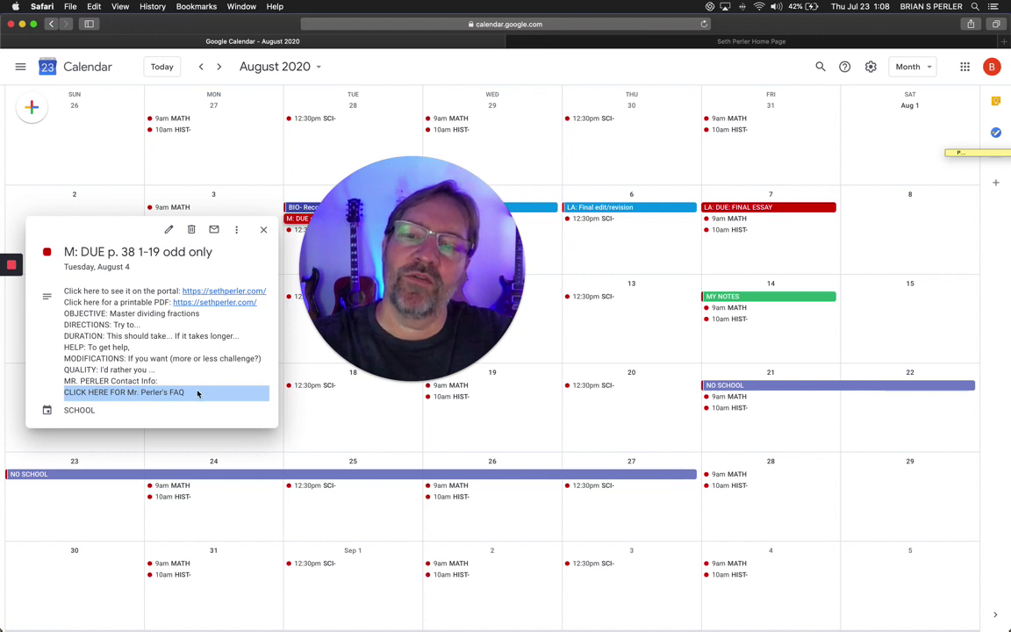
left_click_drag(64, 290, 193, 397)
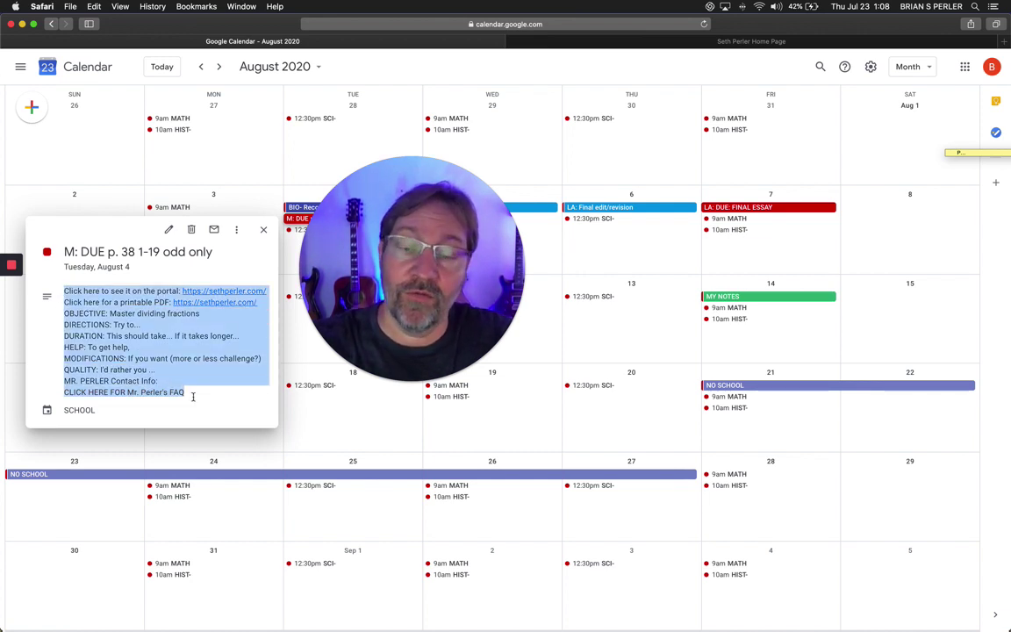
triple_click(82, 313)
double_click(85, 324)
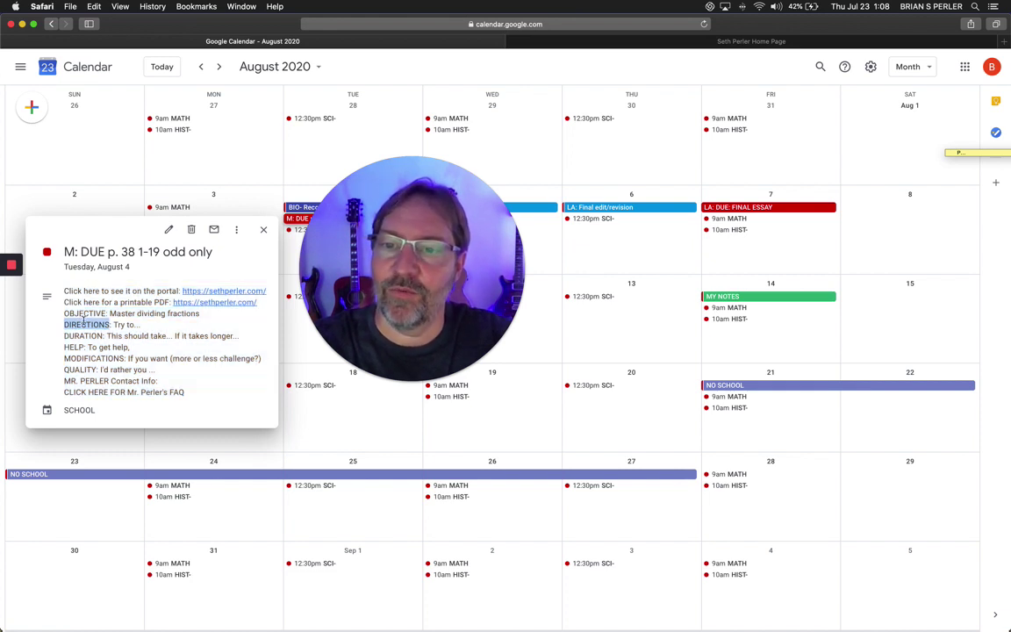
double_click(84, 335)
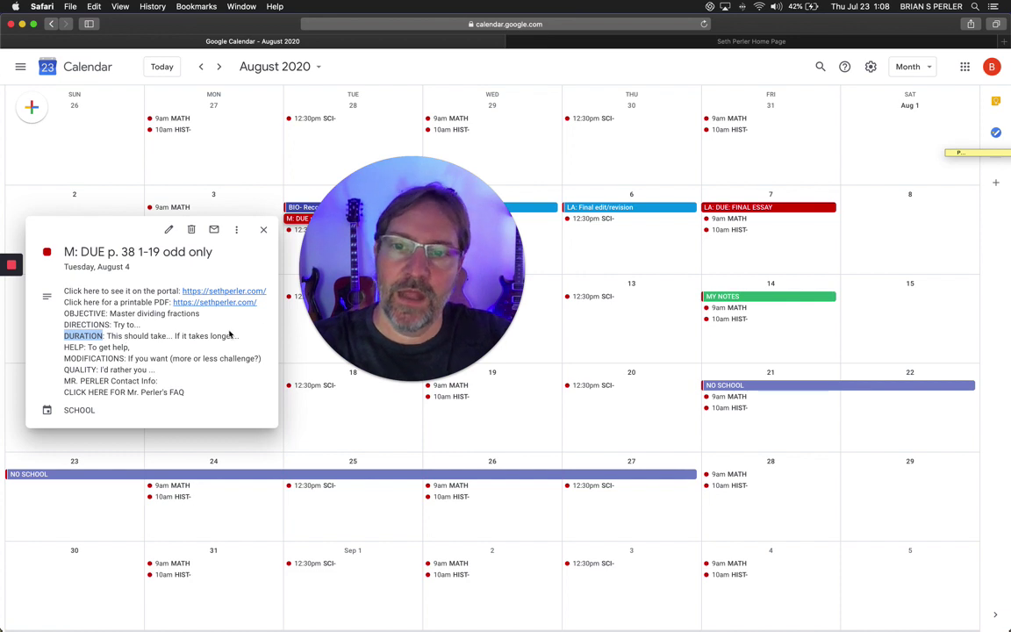
Open the homework event in the full editor and select the description's portal link.
left_click(168, 229)
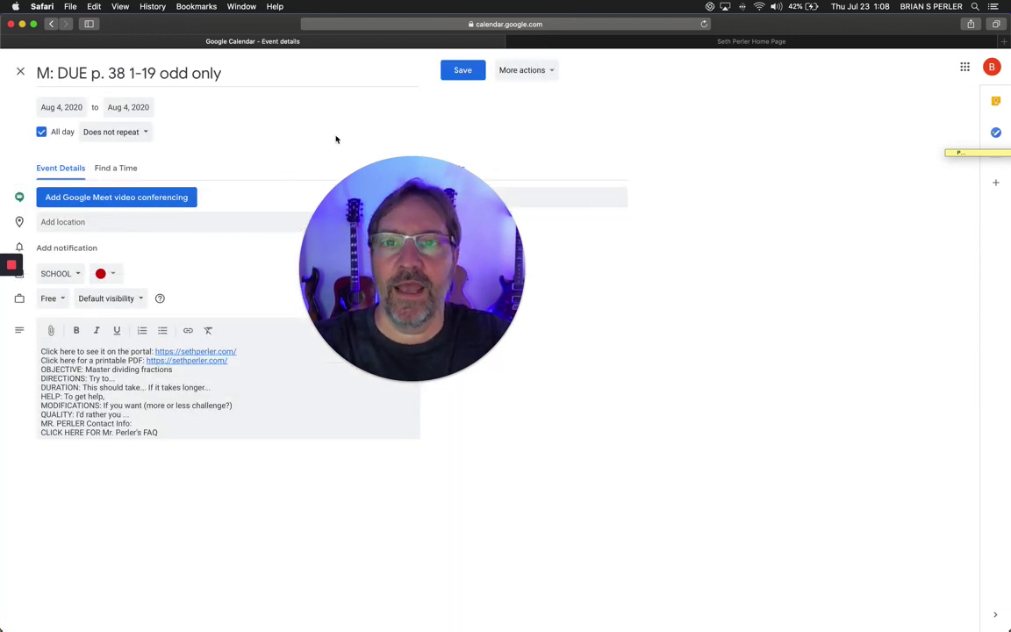
left_click_drag(369, 286, 400, 278)
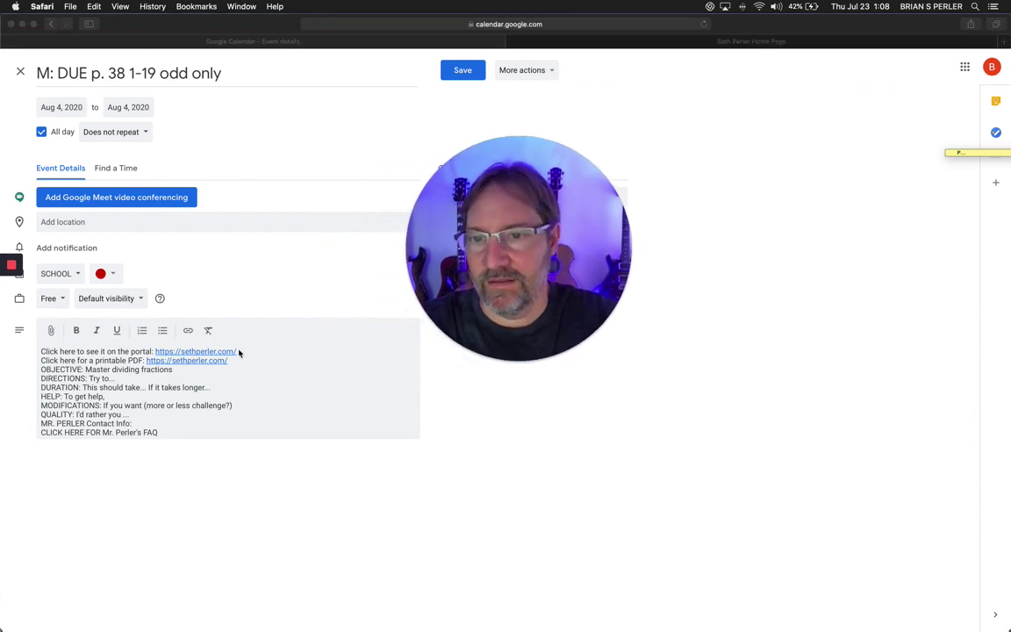
left_click(157, 352)
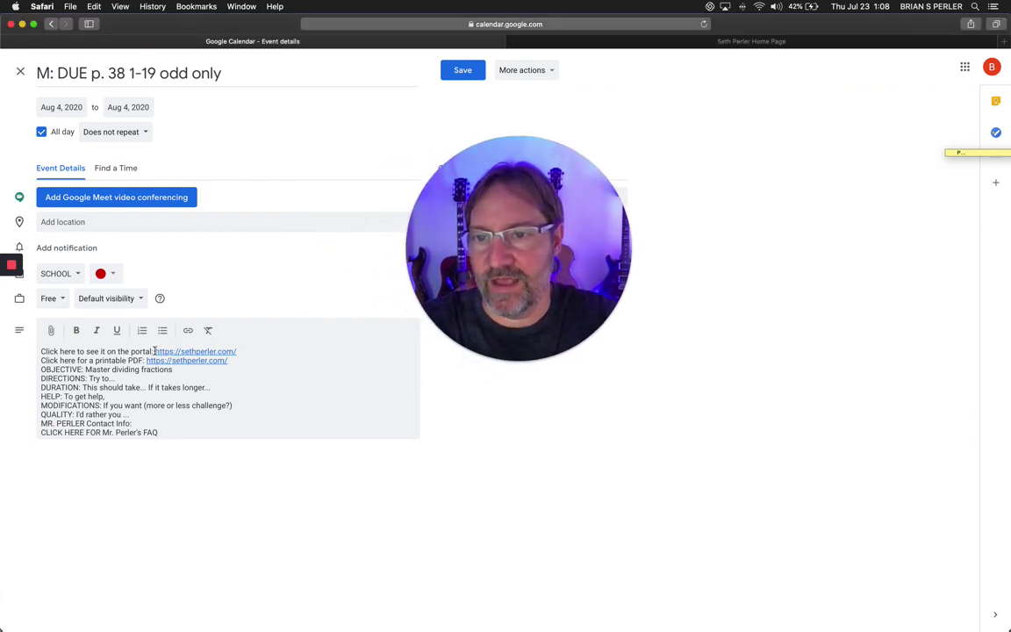
left_click_drag(157, 351, 250, 354)
key("super+c")
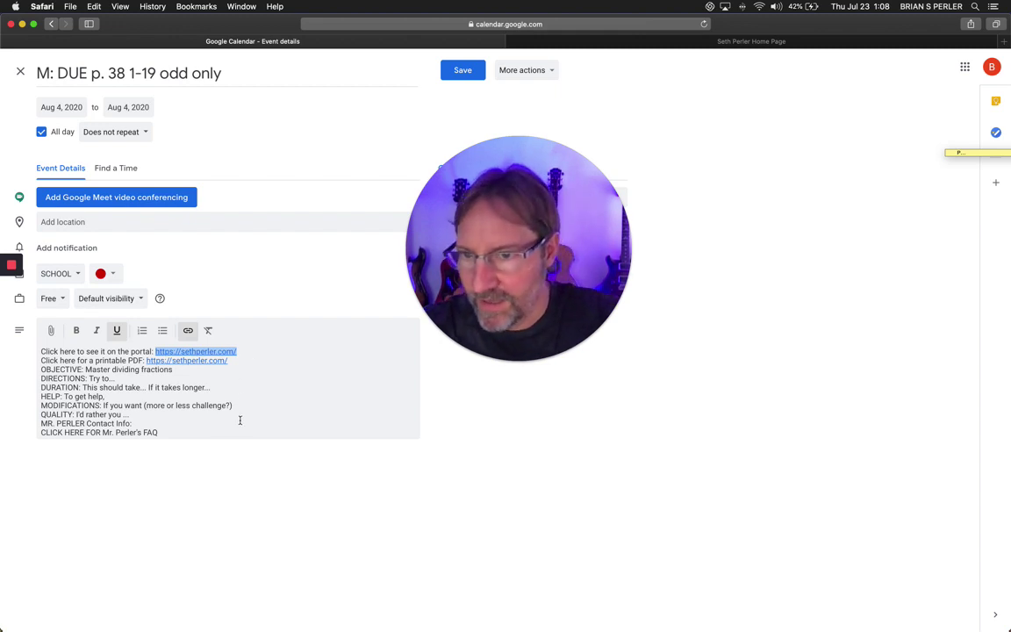
double_click(150, 433)
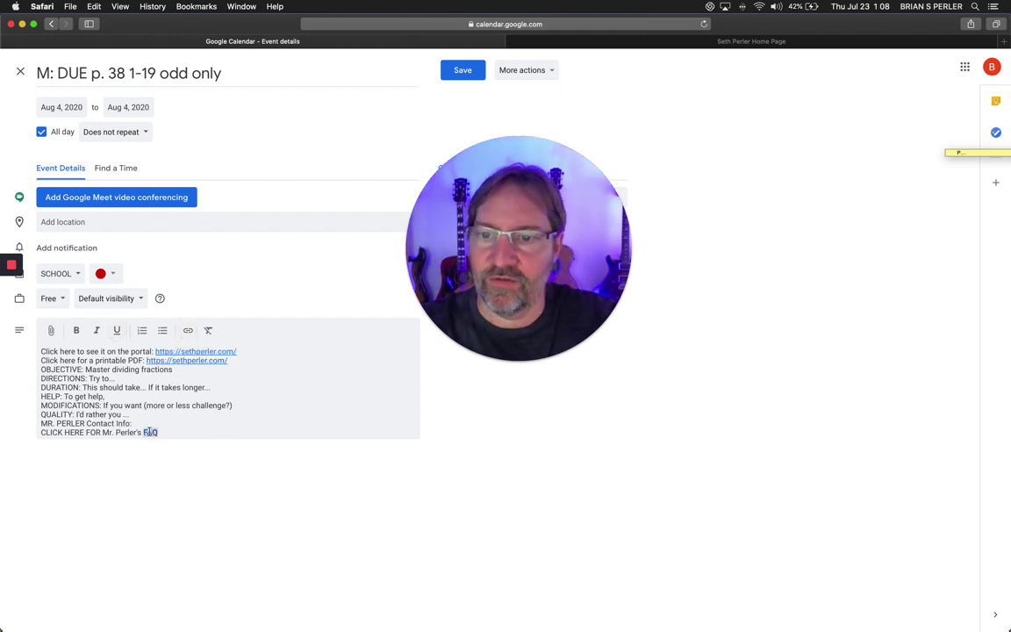
left_click(187, 331)
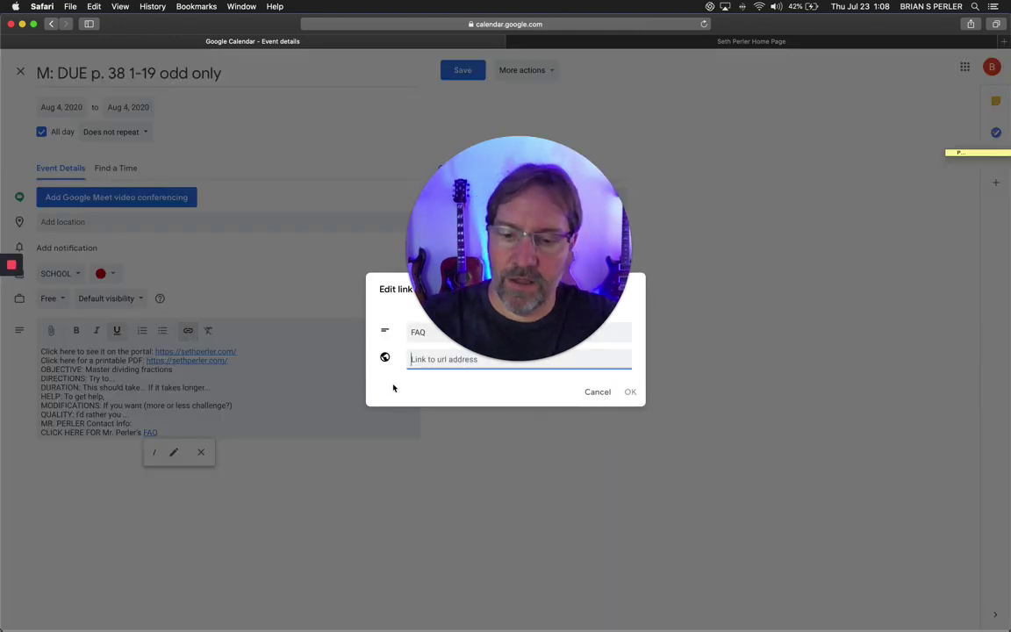
key("super+v")
left_click(648, 255)
left_click_drag(648, 254, 874, 242)
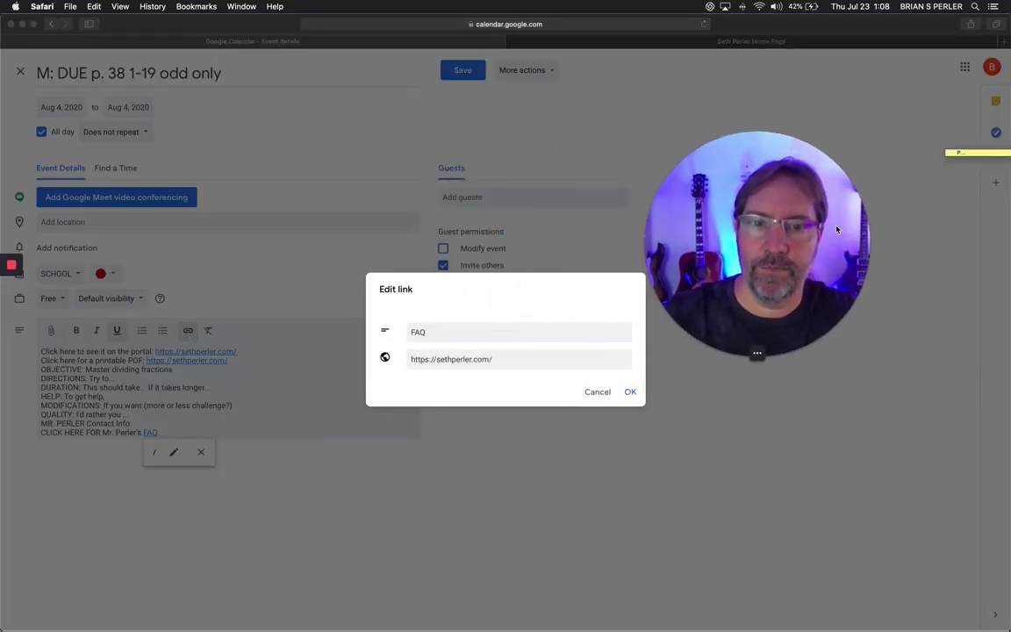
left_click(630, 394)
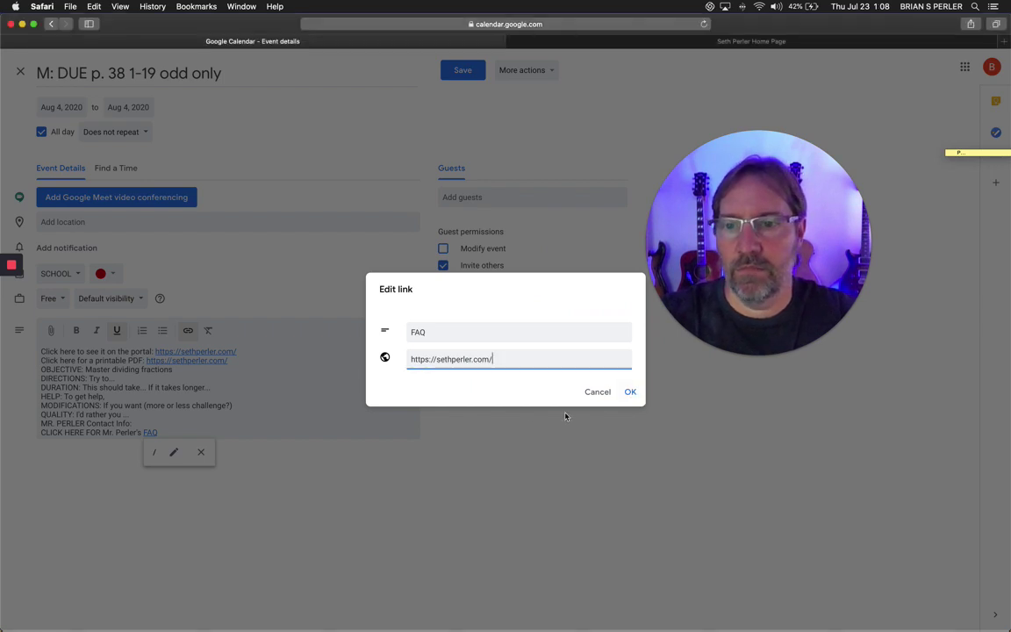
left_click(630, 392)
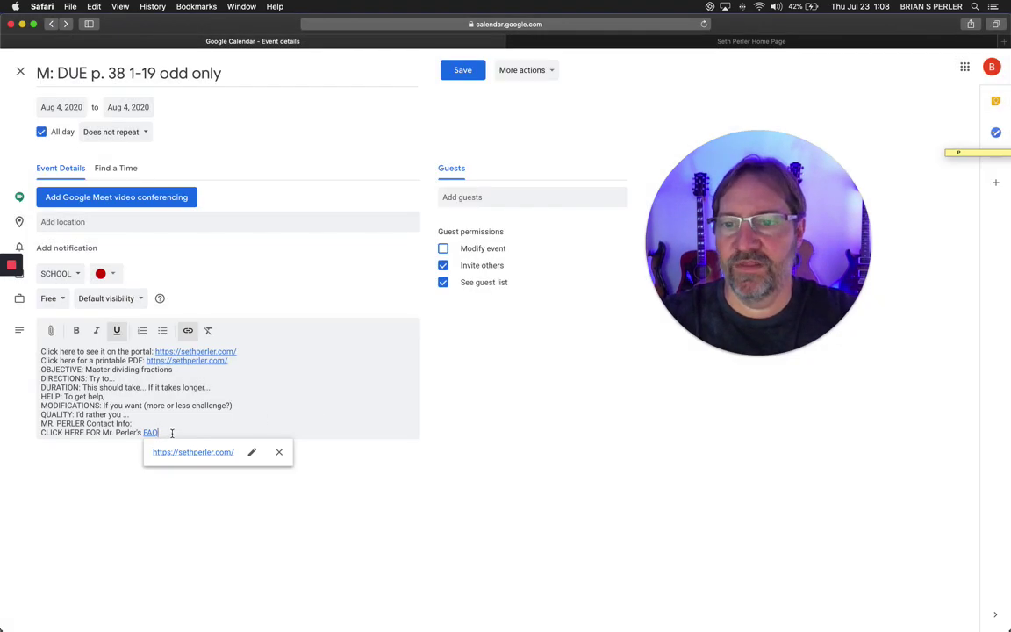
left_click(82, 487)
left_click(455, 79)
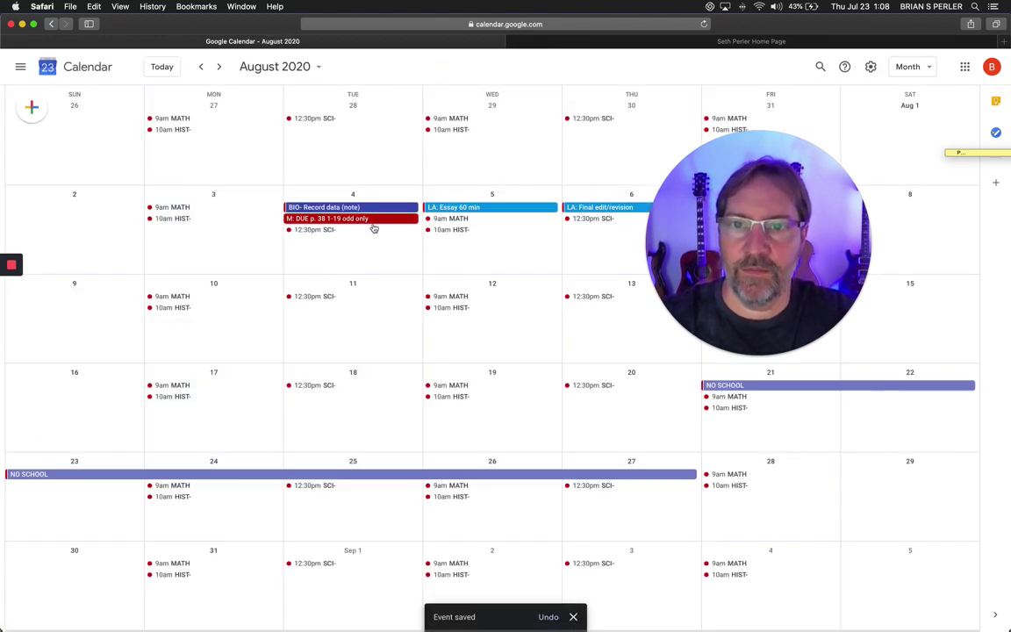
Check that FAQ is linked in the M: DUE homework event's details, then close them.
left_click(372, 219)
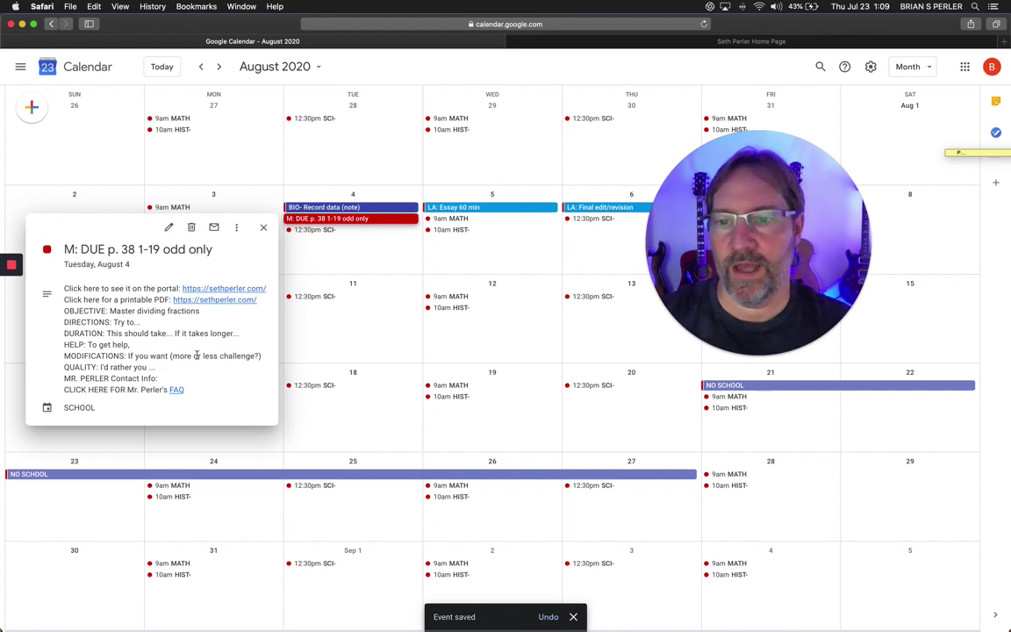
left_click(265, 228)
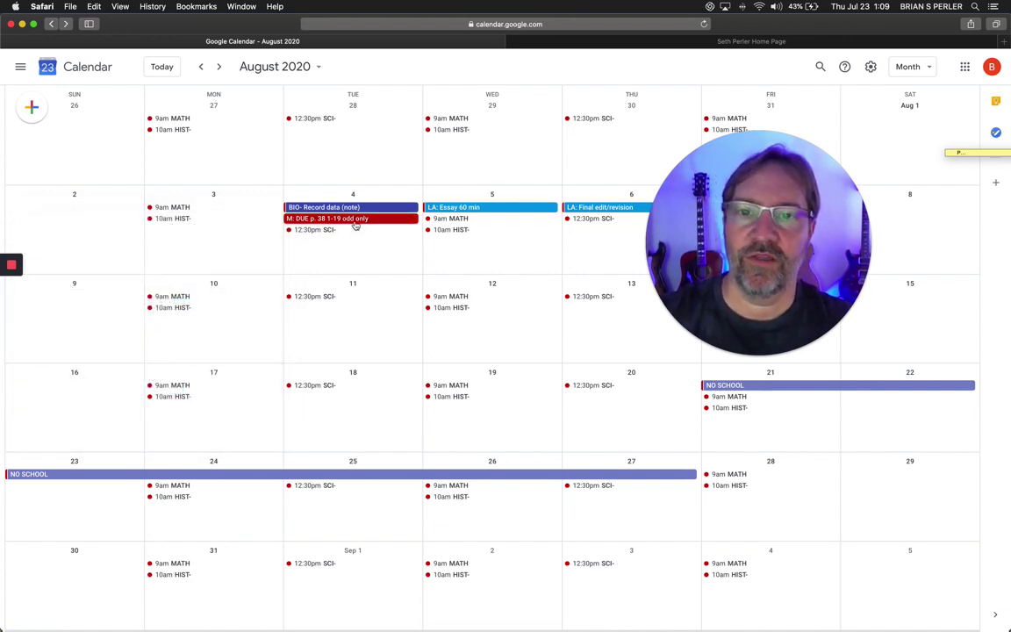
Change the August 4 M: DUE homework event's colour from red to green and save.
left_click(356, 224)
key("Escape")
right_click(356, 225)
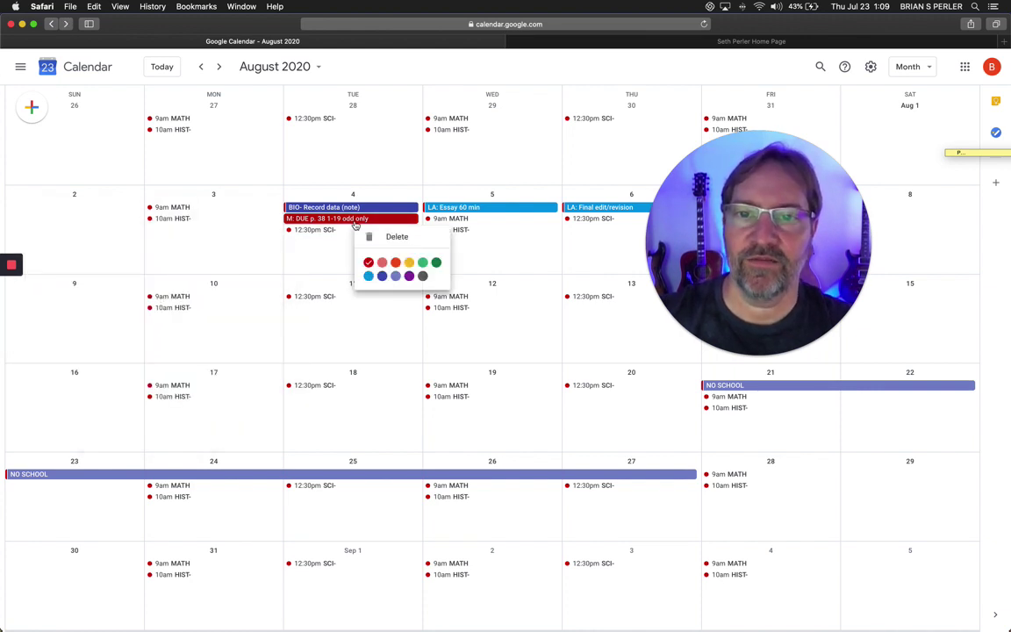
left_click(355, 224)
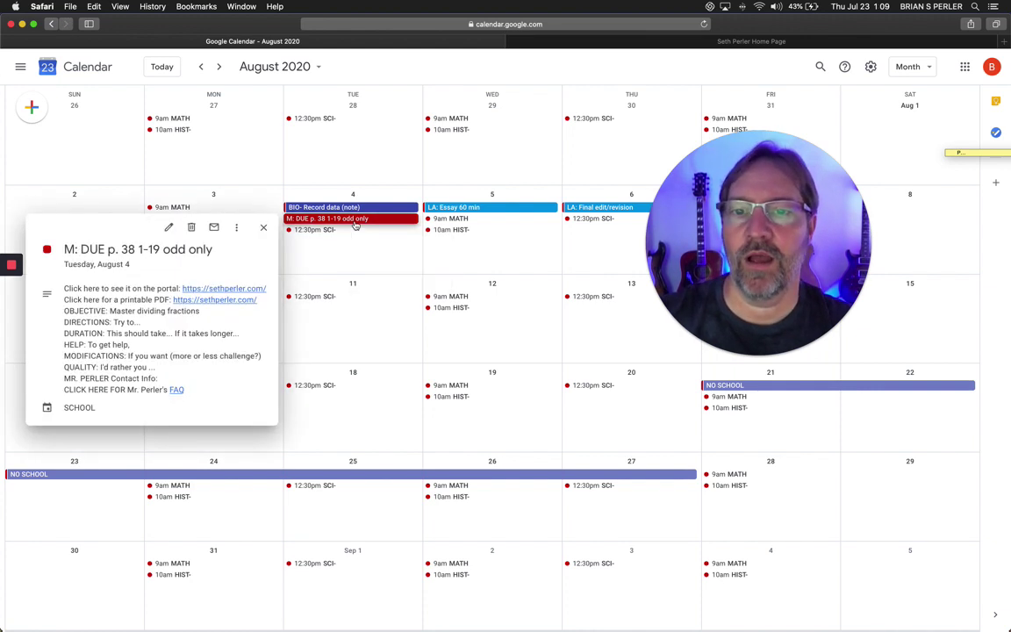
left_click(171, 227)
left_click(109, 274)
left_click(101, 300)
left_click(464, 71)
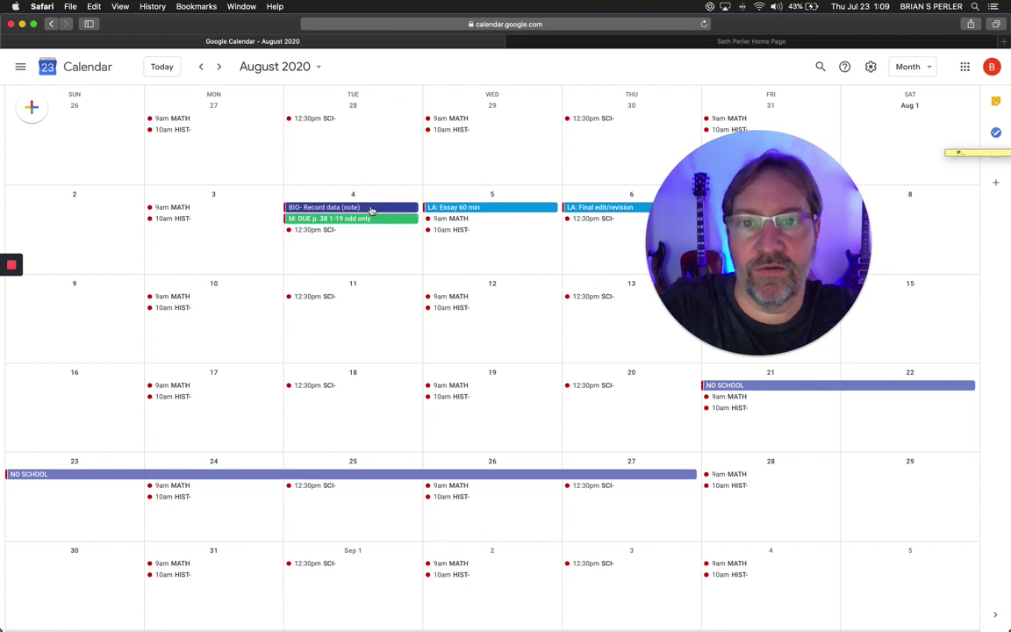
left_click(327, 209)
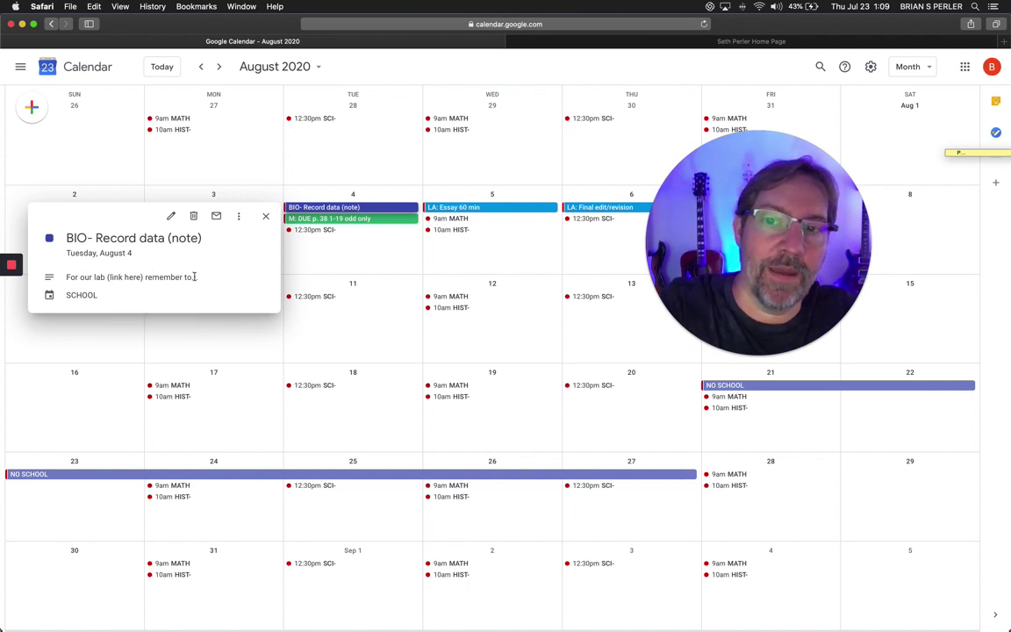
left_click(266, 216)
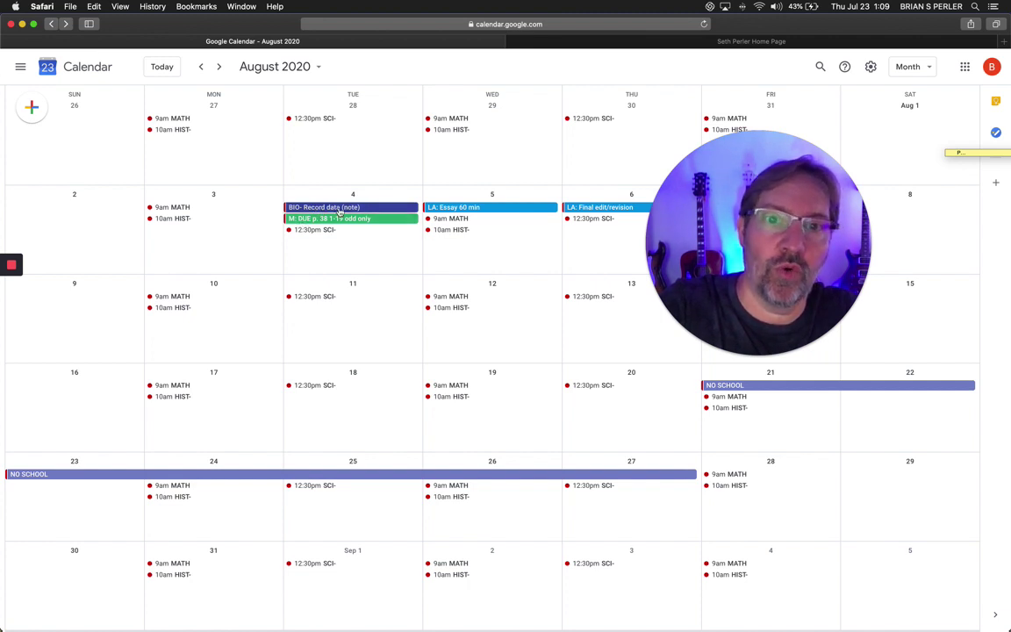
left_click(503, 209)
key("Escape")
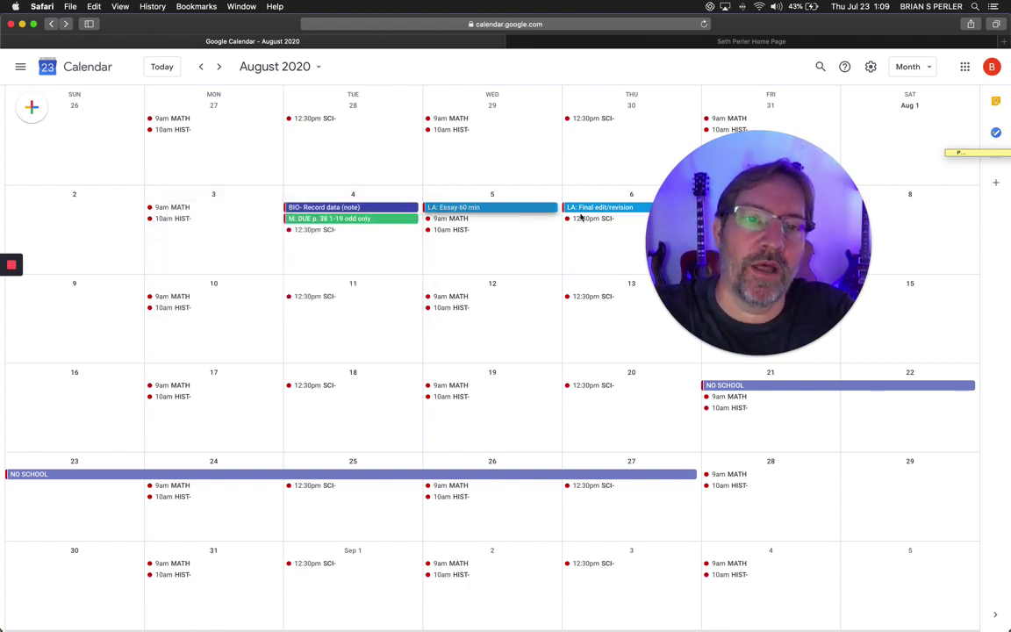
left_click_drag(718, 230, 463, 356)
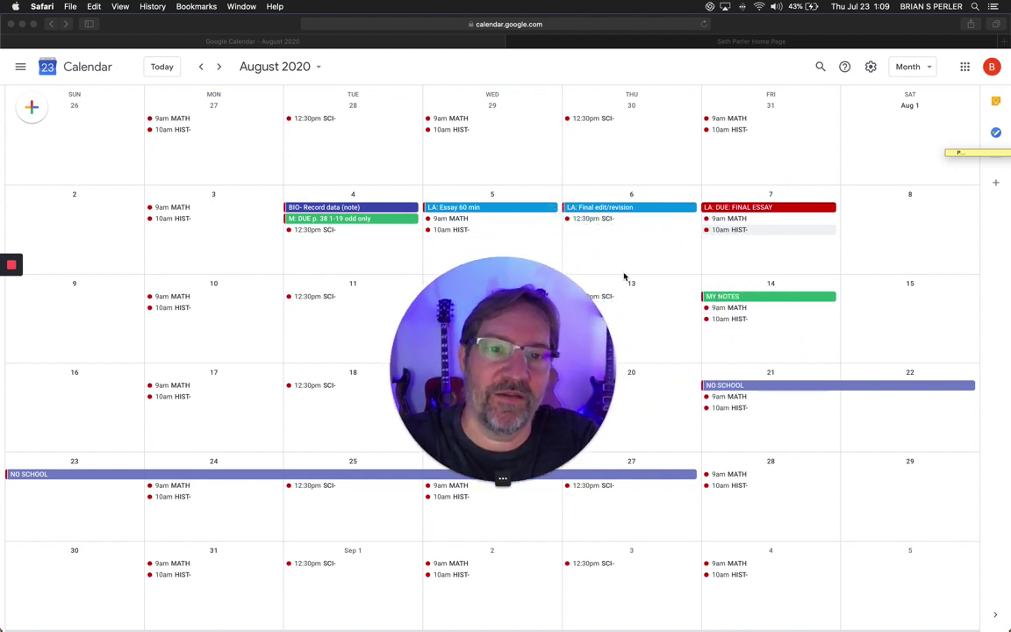
left_click(764, 208)
left_click(765, 208)
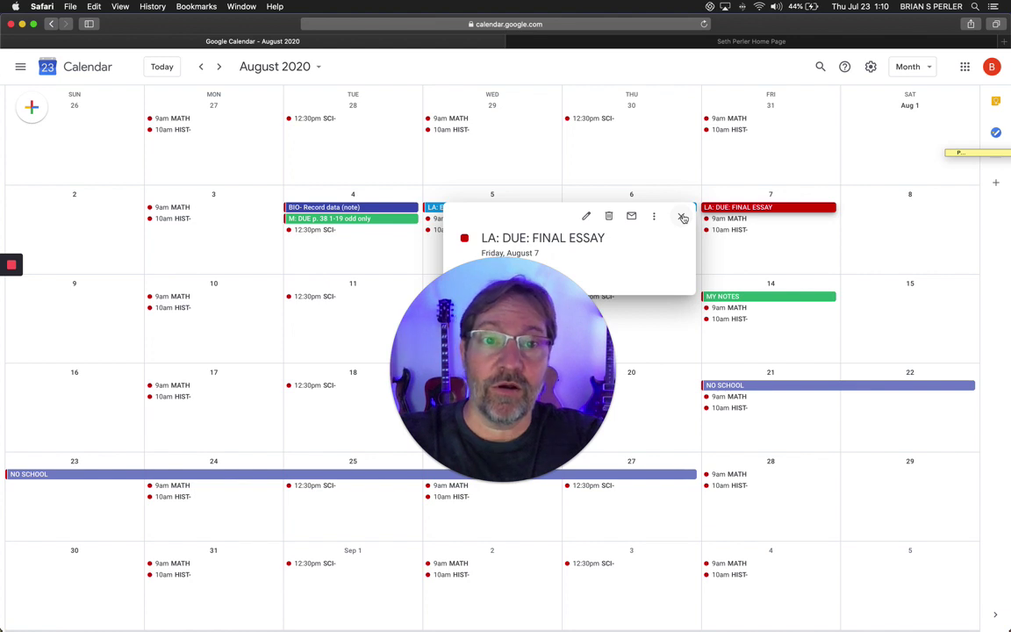
left_click(683, 216)
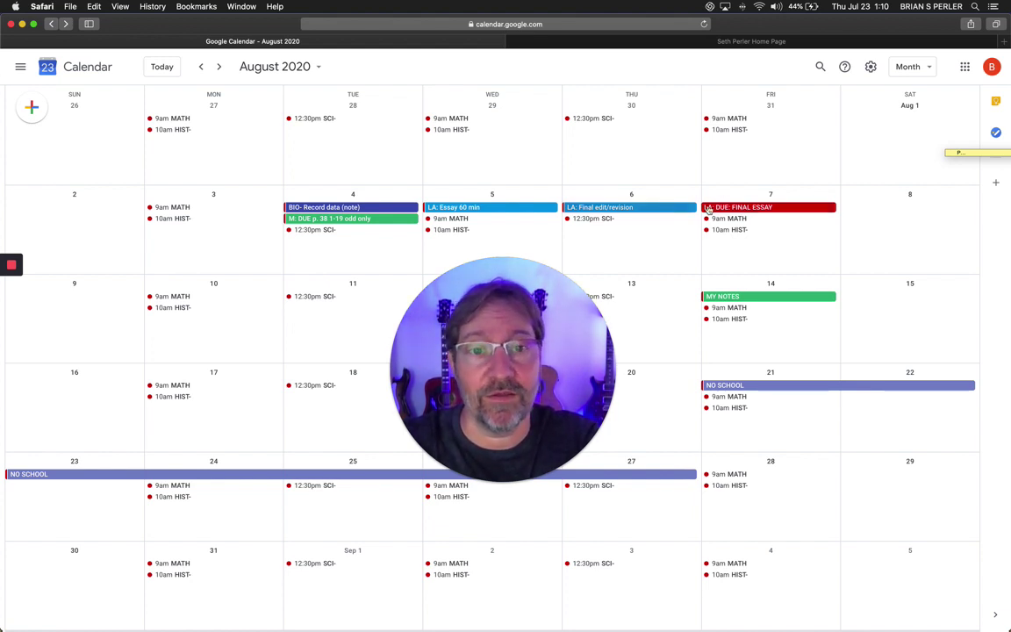
left_click(595, 209)
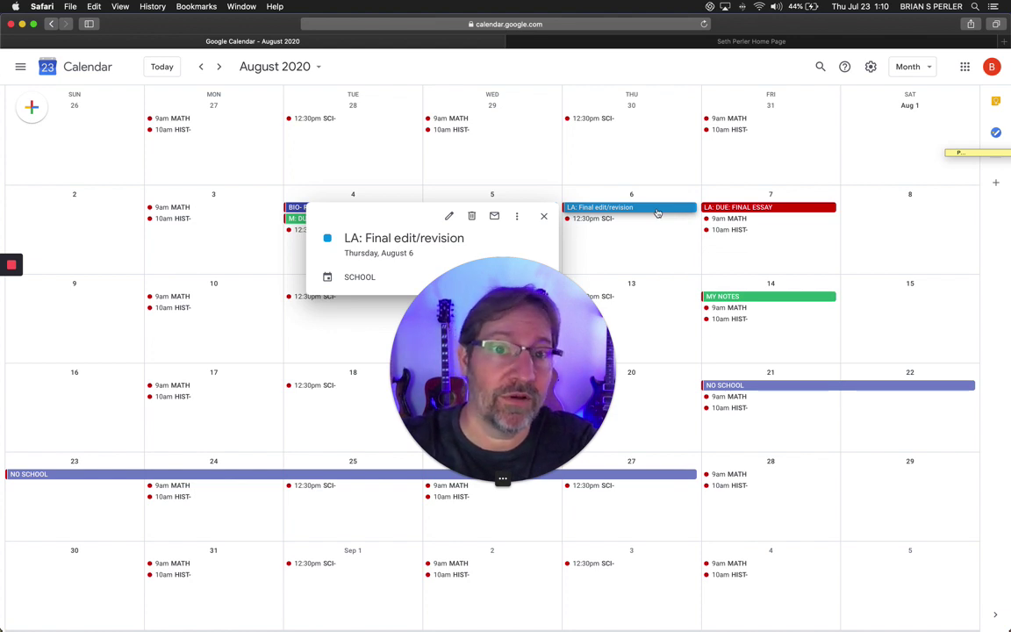
key("Escape")
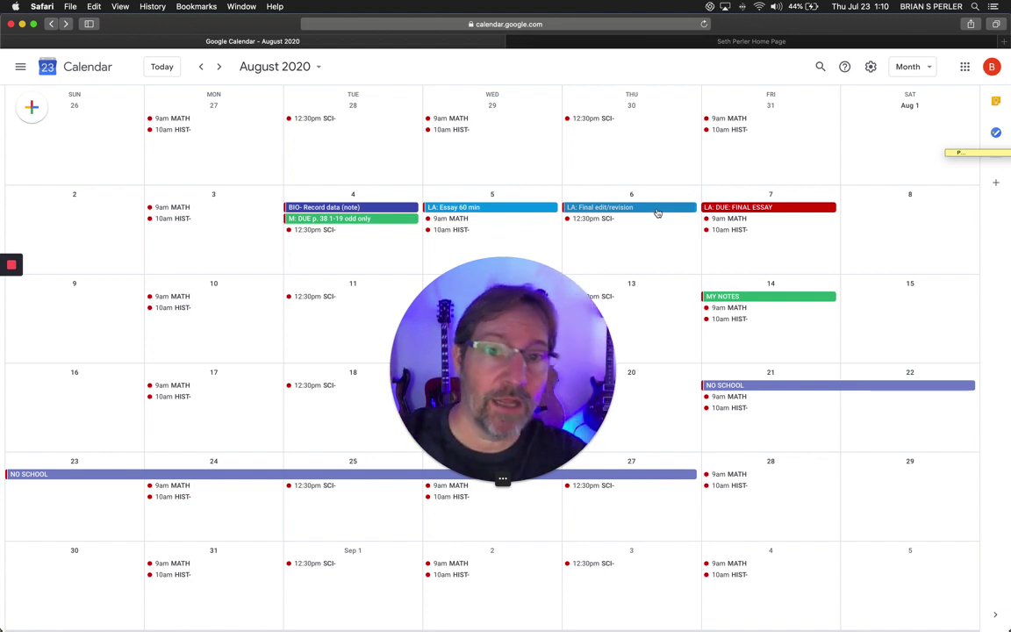
left_click(503, 208)
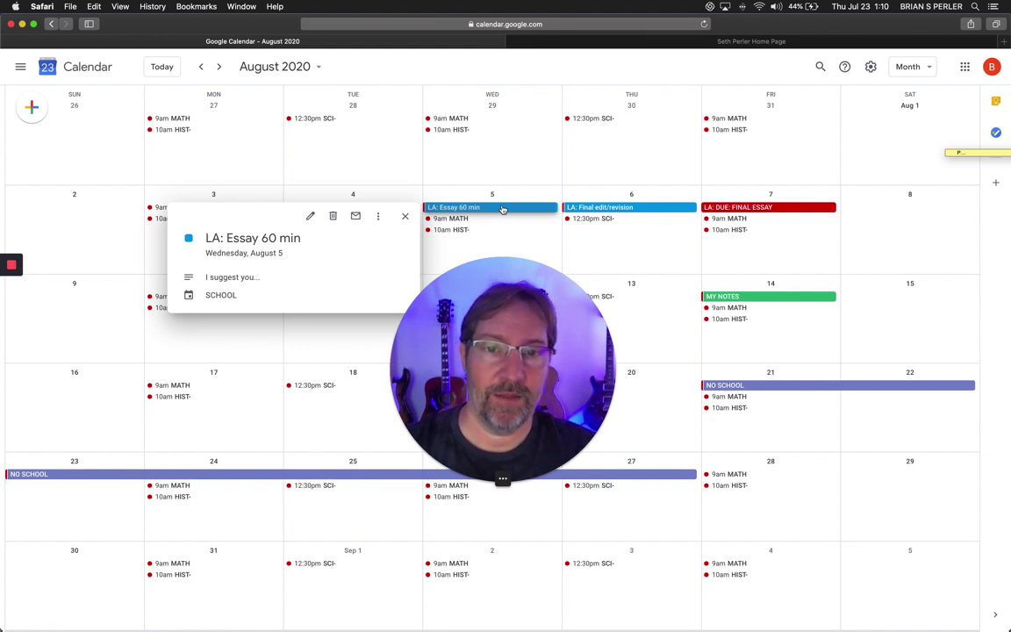
left_click(405, 216)
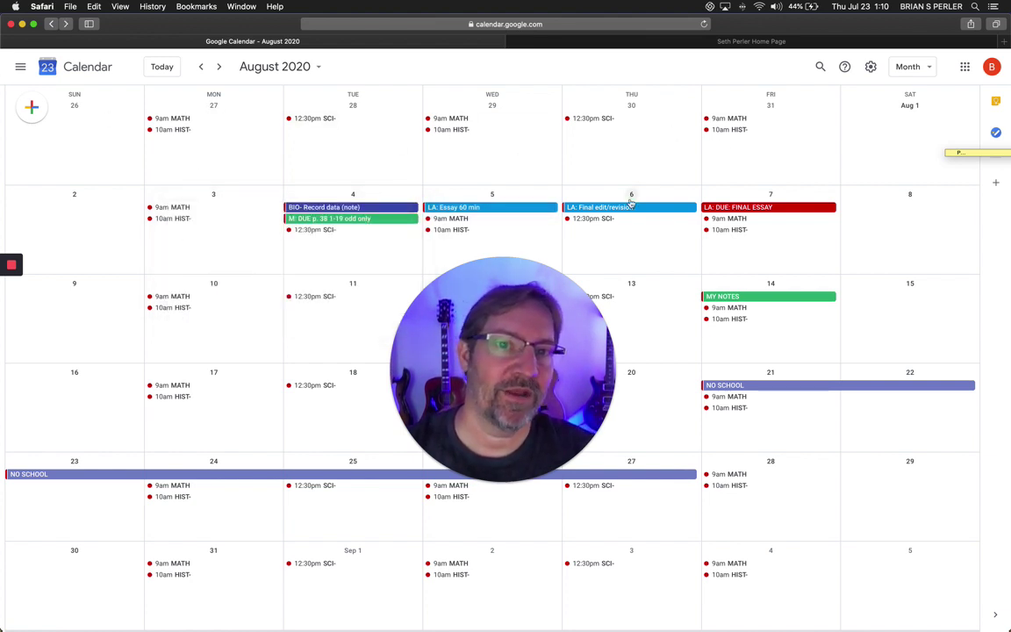
Drag LA: Essay 60 min from Wednesday, August 5 to Tuesday, July 28, then check the final essay event's details.
left_click_drag(510, 211, 332, 147)
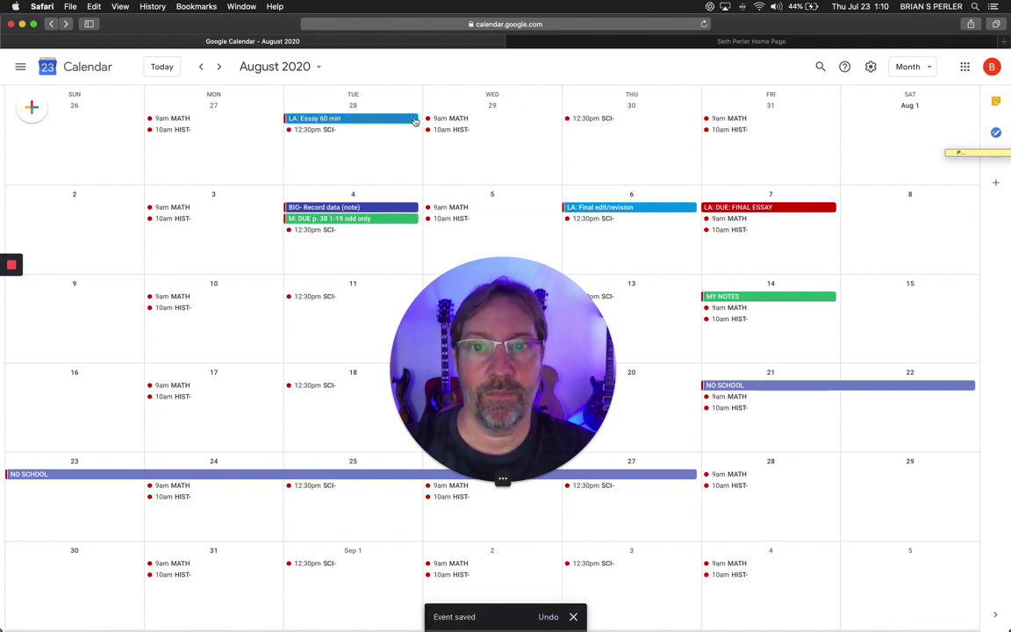
left_click(776, 211)
key("Escape")
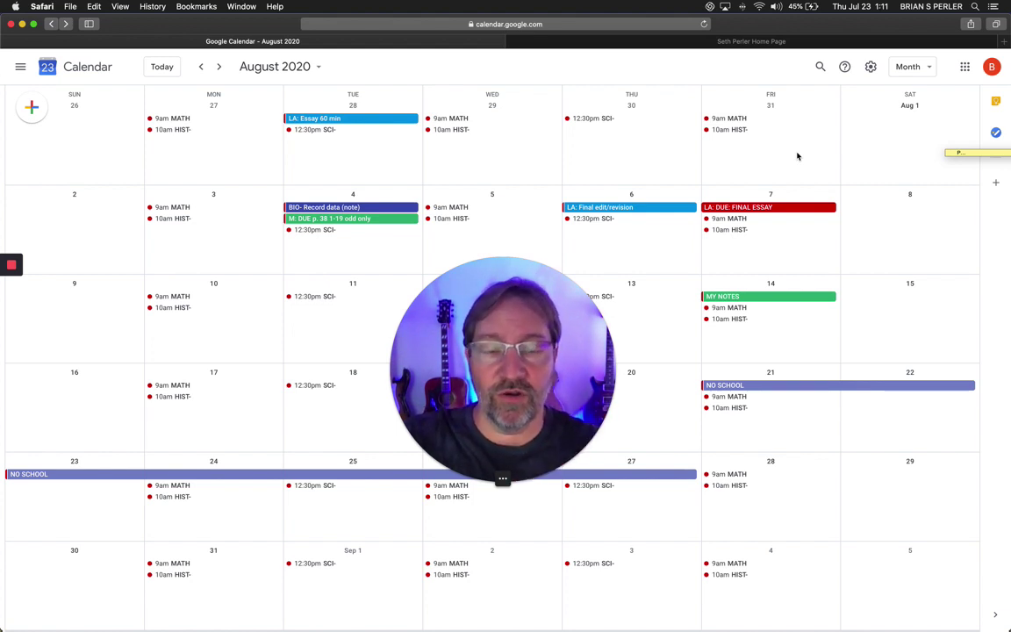
scroll(797, 156, "down", 2)
scroll(622, 126, "up", 2)
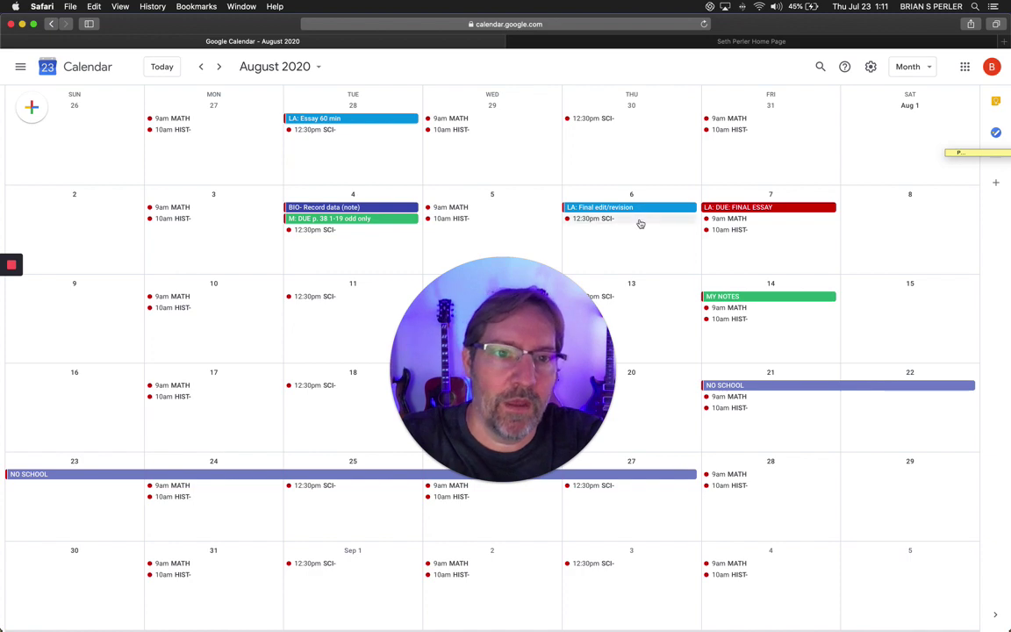
key("n")
key("n")
left_click(202, 67)
left_click(202, 66)
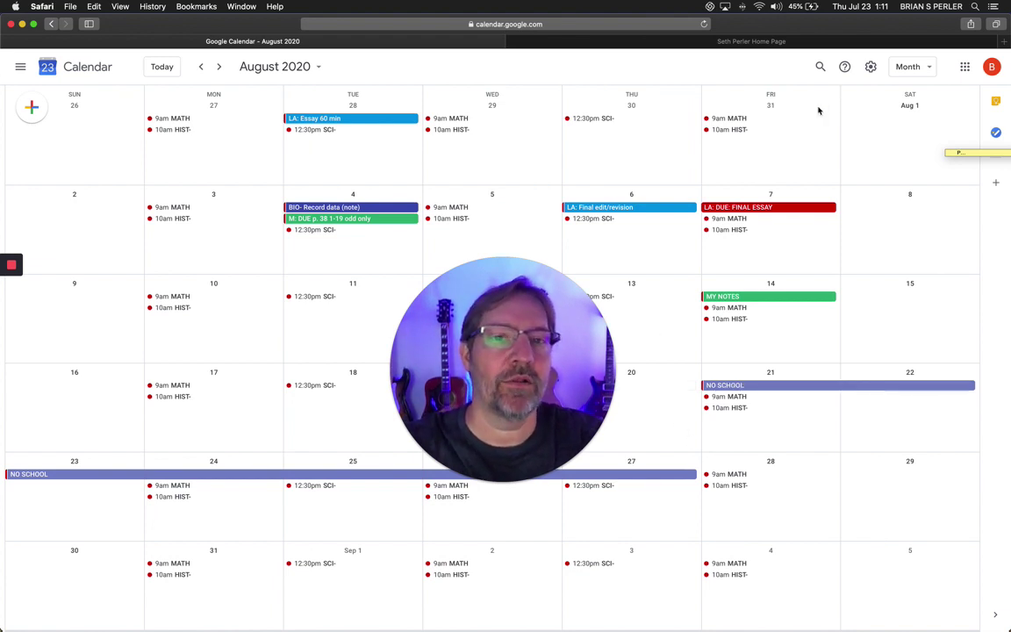
left_click(870, 69)
left_click(870, 69)
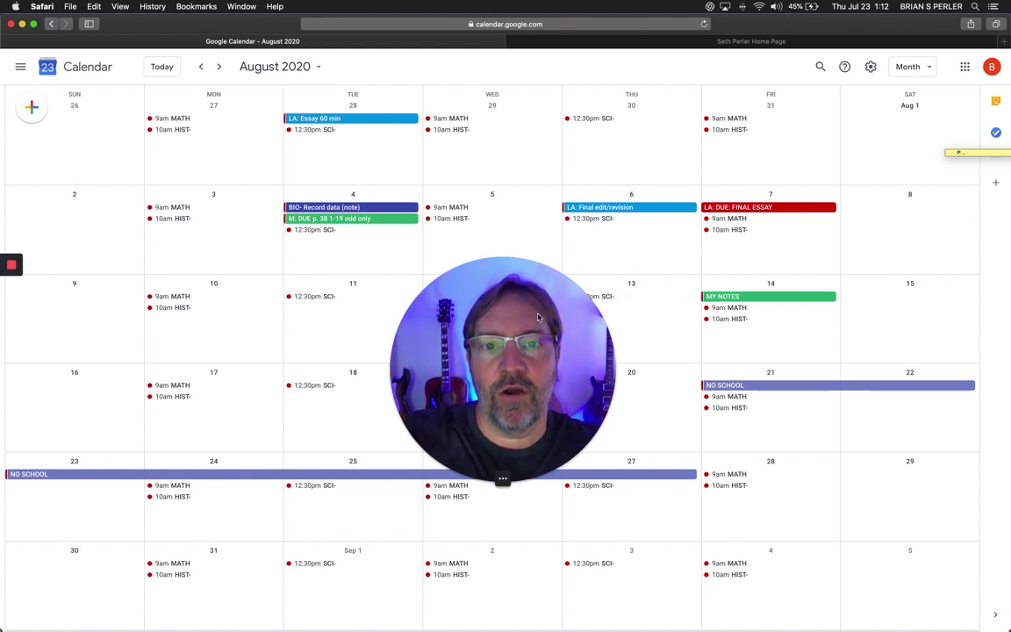
left_click_drag(501, 478, 508, 308)
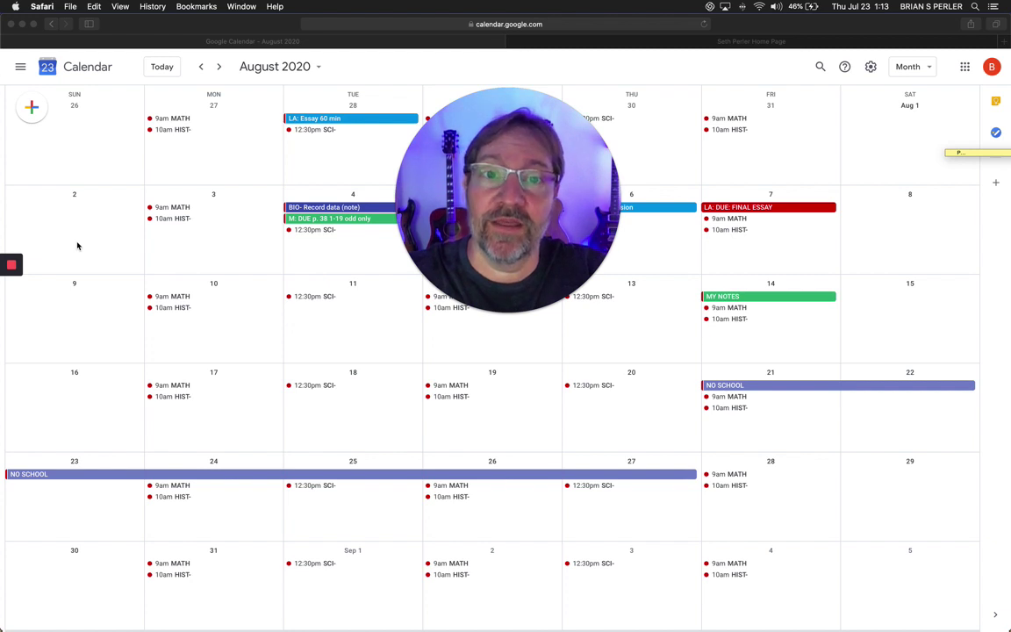
Show the sidebar with My calendars, then toggle the SCHOOL calendar off and back on.
left_click(21, 66)
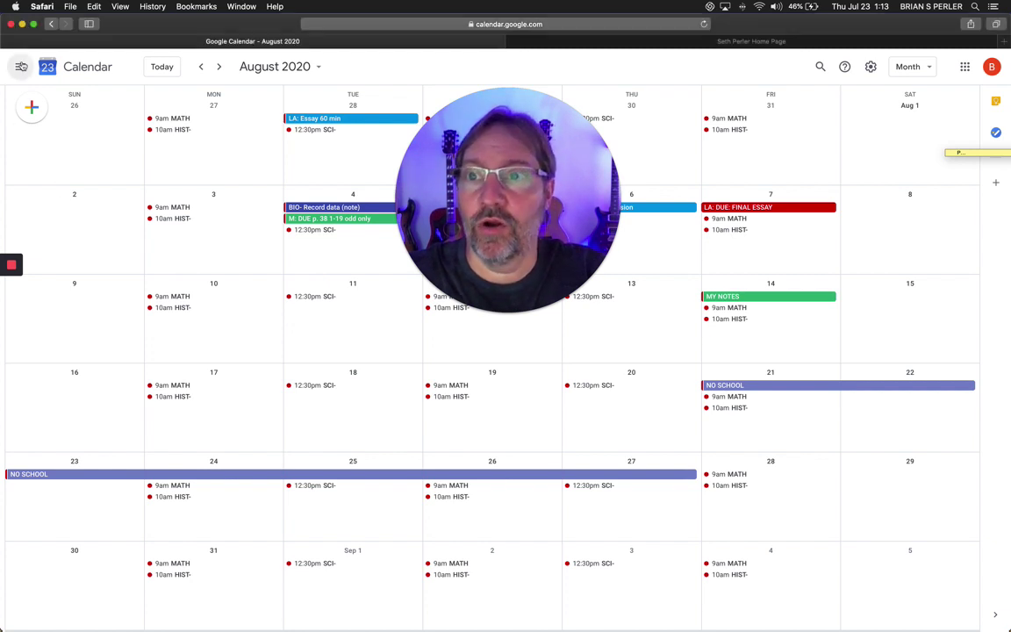
left_click(20, 66)
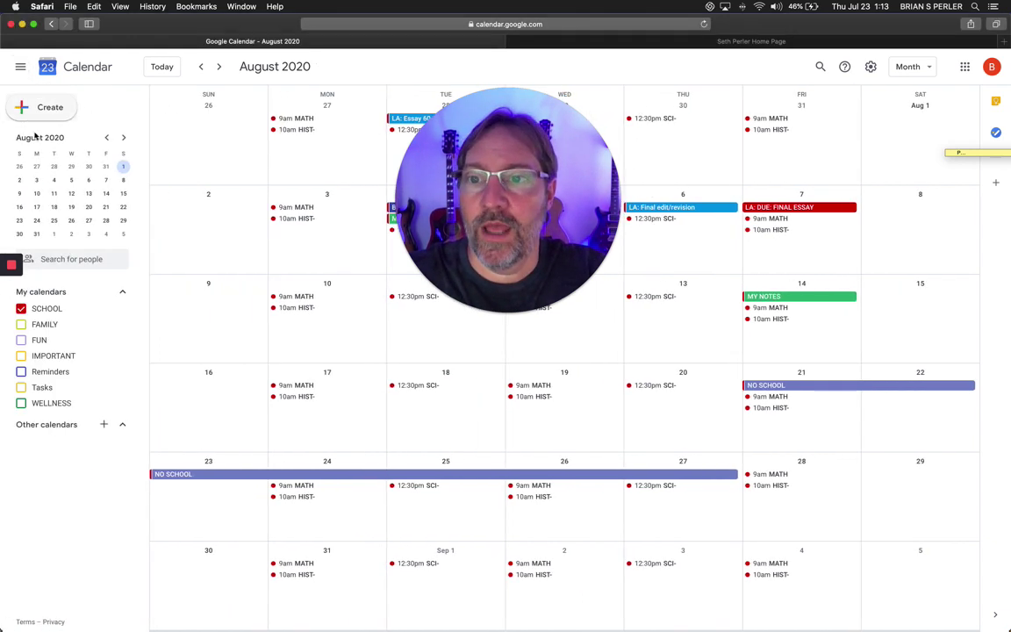
left_click(49, 311)
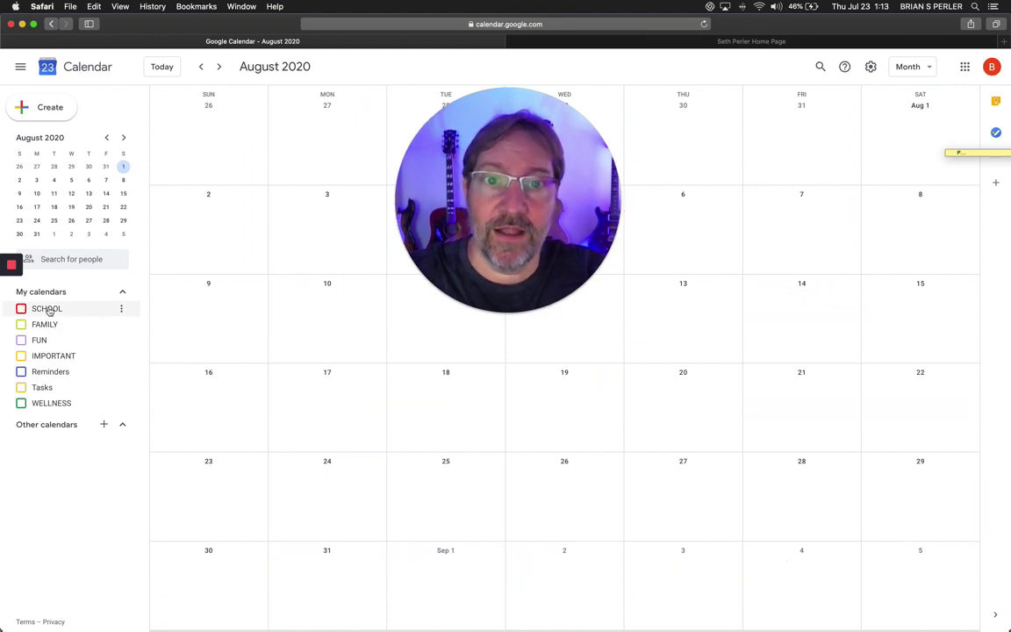
left_click(49, 310)
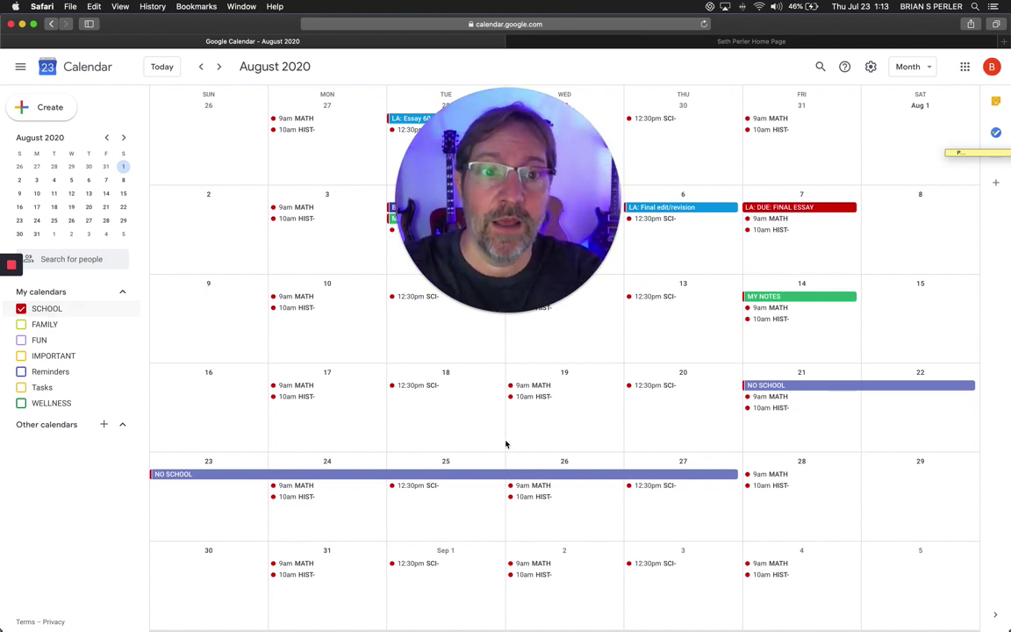
Colour the LA: Final edit/revision event on August 6 green to mark it completed.
left_click(704, 209)
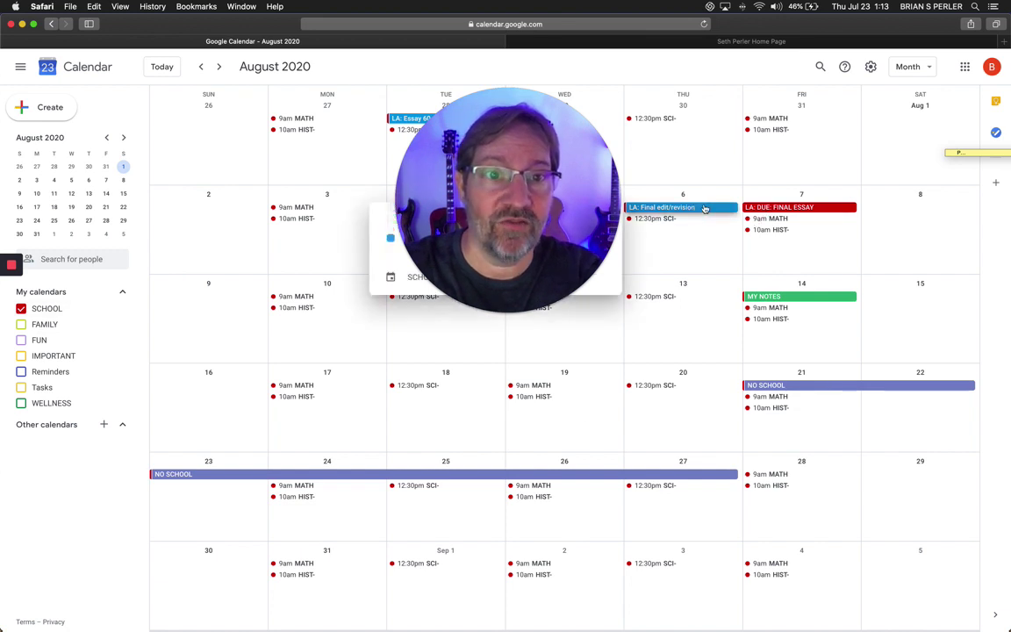
key("Escape")
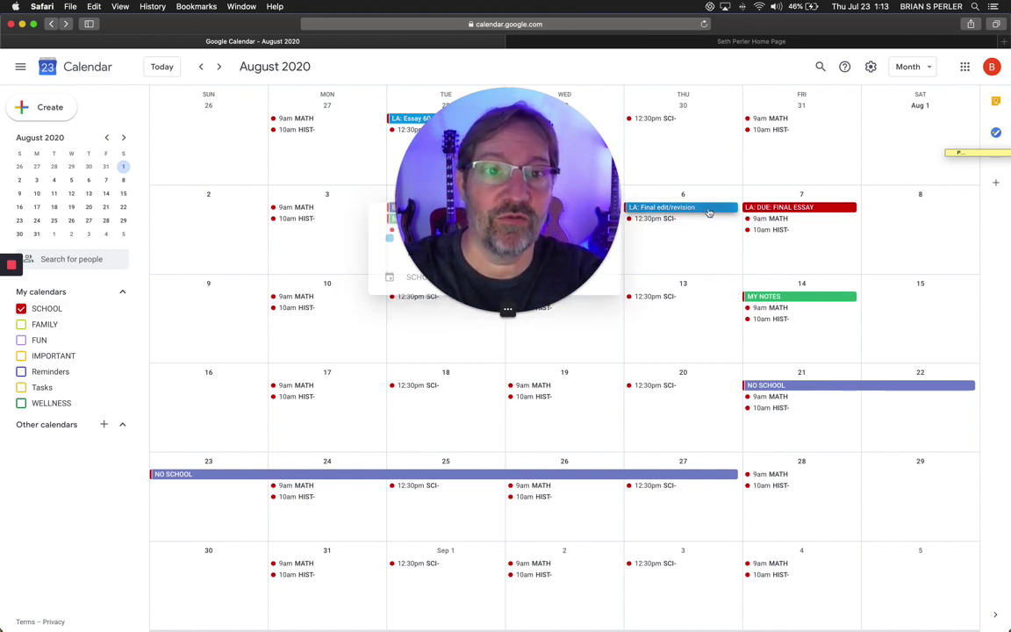
right_click(706, 214)
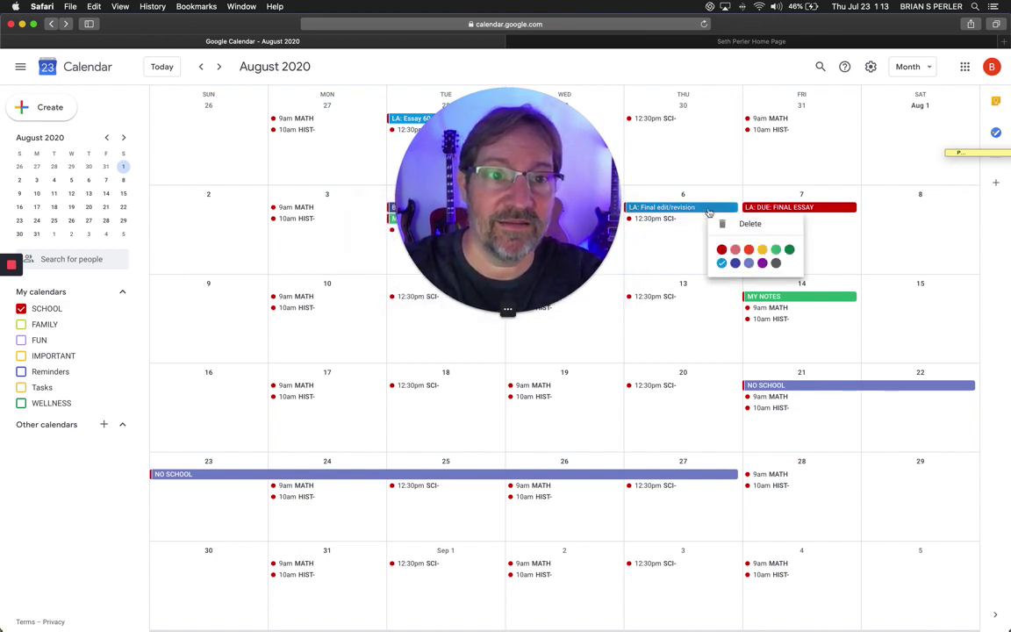
left_click(789, 249)
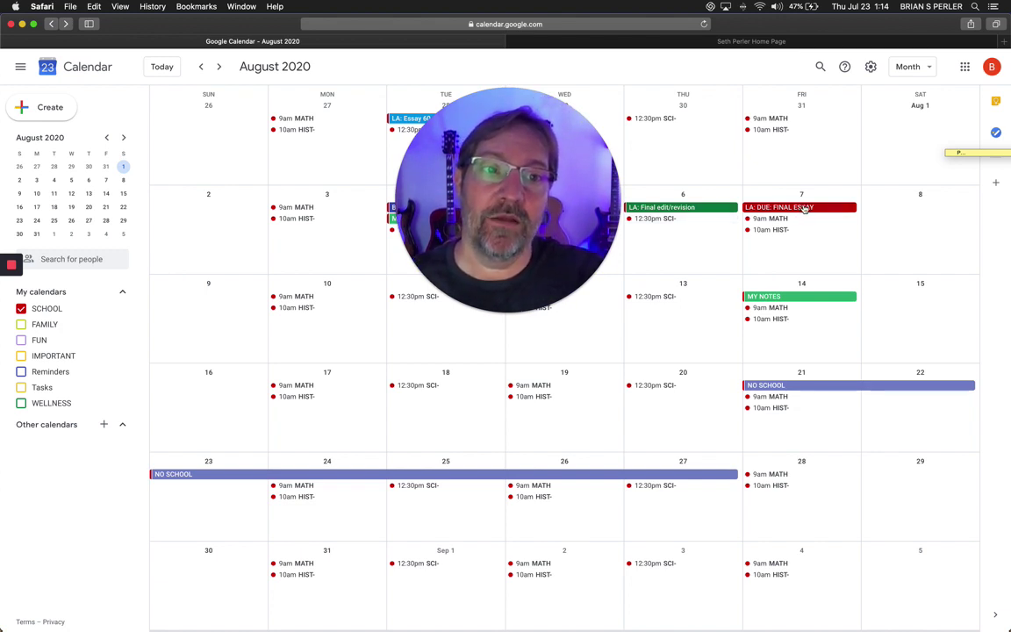
left_click(804, 209)
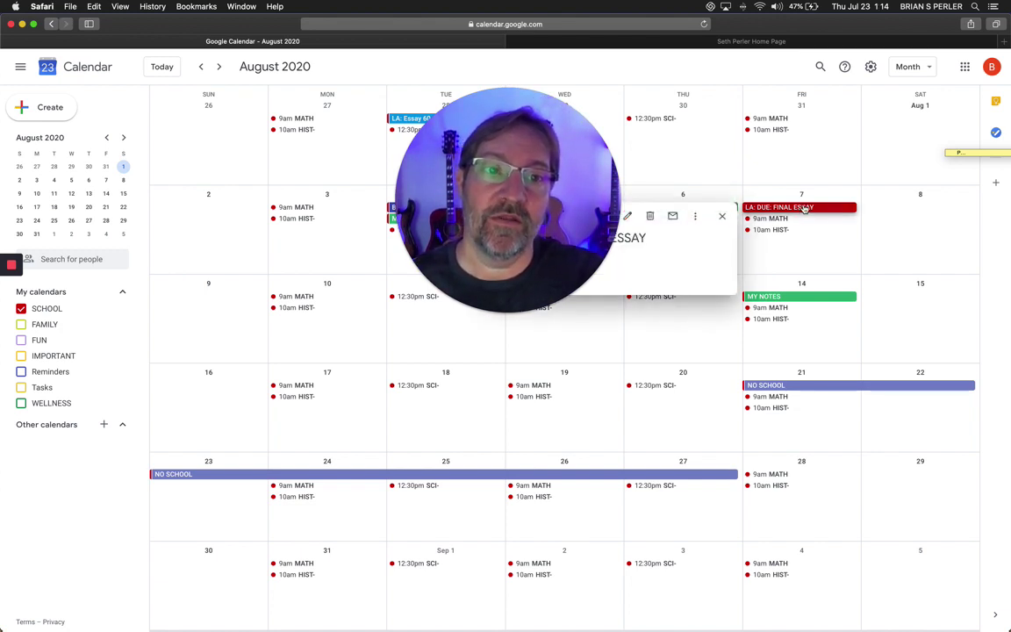
Append 'Turned in by email on dat' to the LA: DUE: FINAL ESSAY title and save it.
left_click(627, 216)
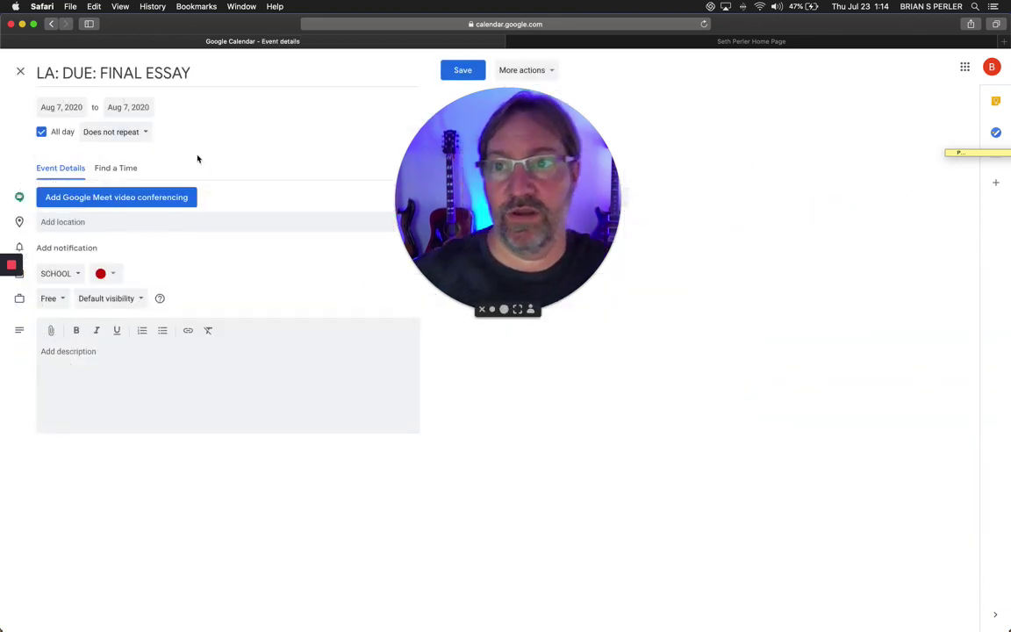
left_click(235, 75)
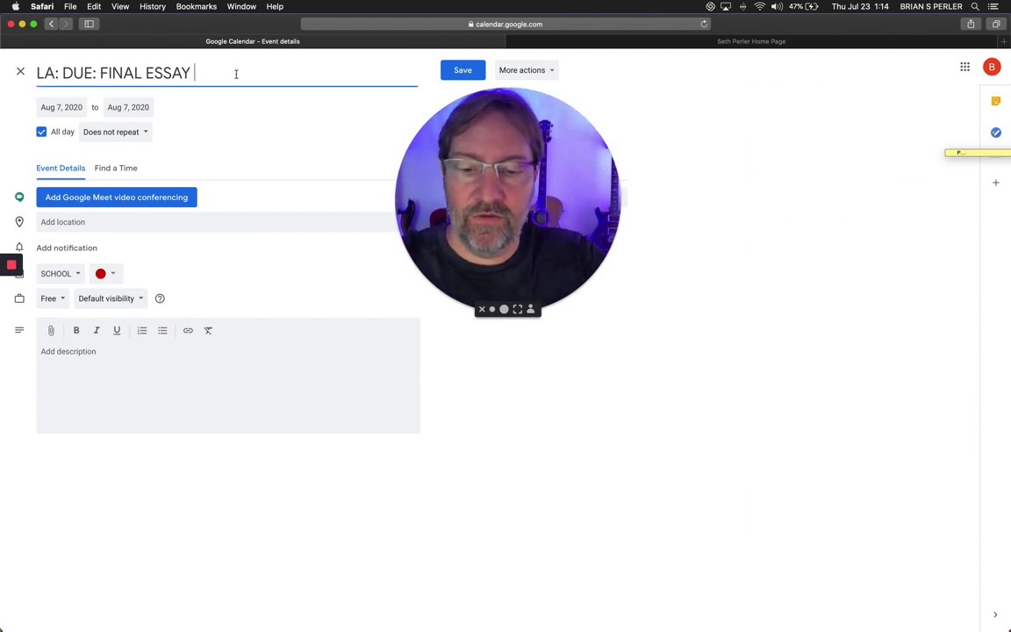
type("Tue")
key("BackSpace")
type("rned ")
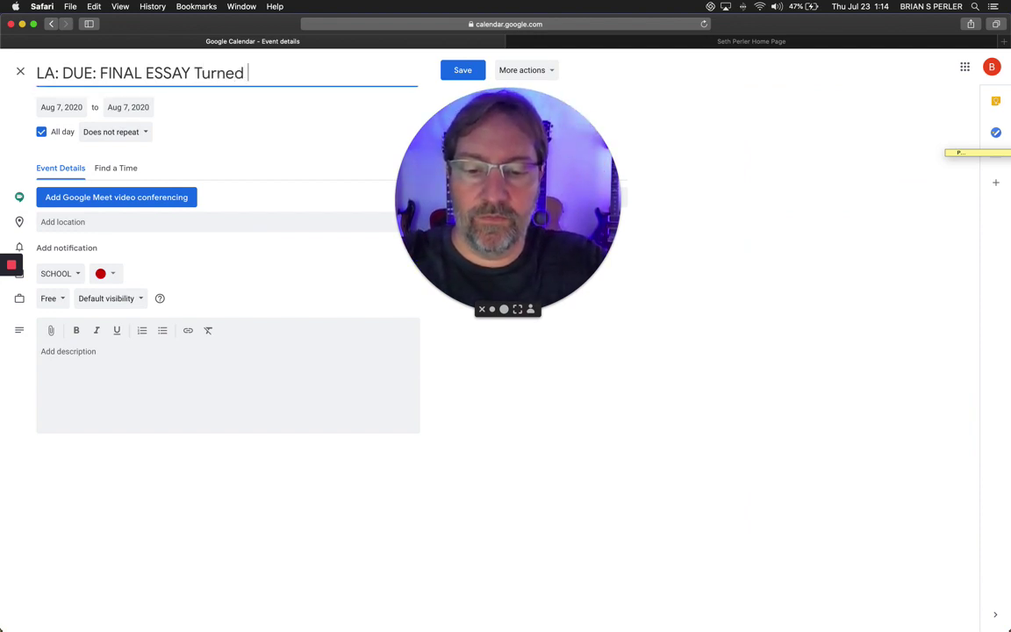
type("in by e")
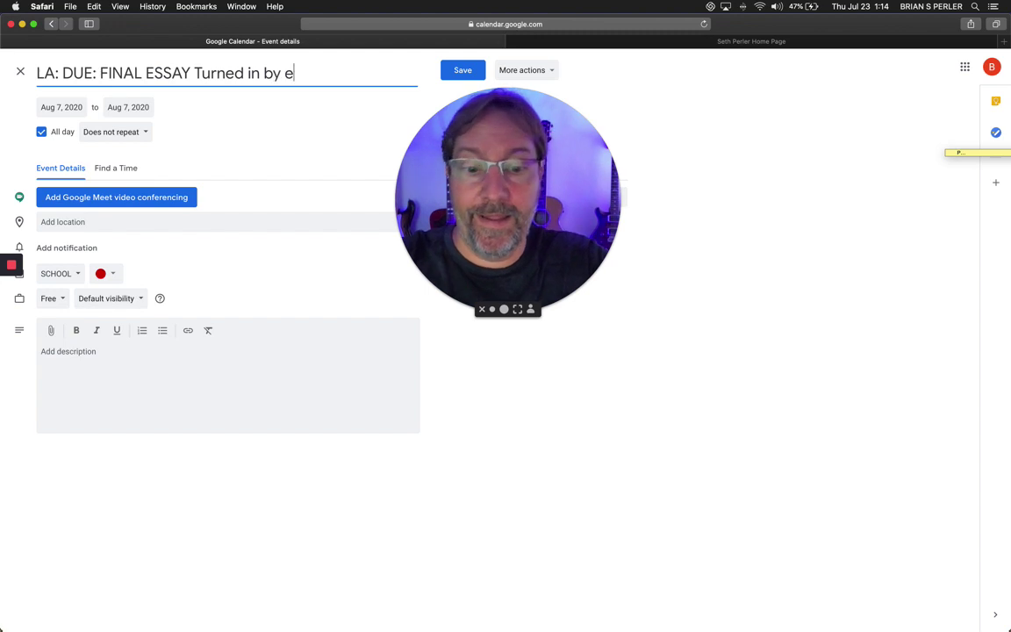
type("mail on ")
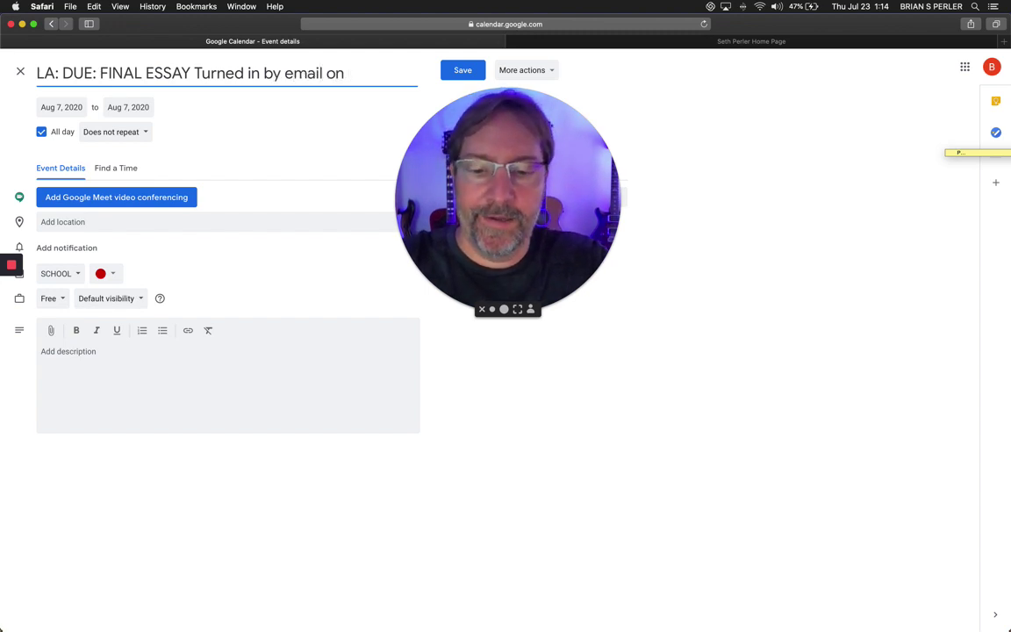
type("dat")
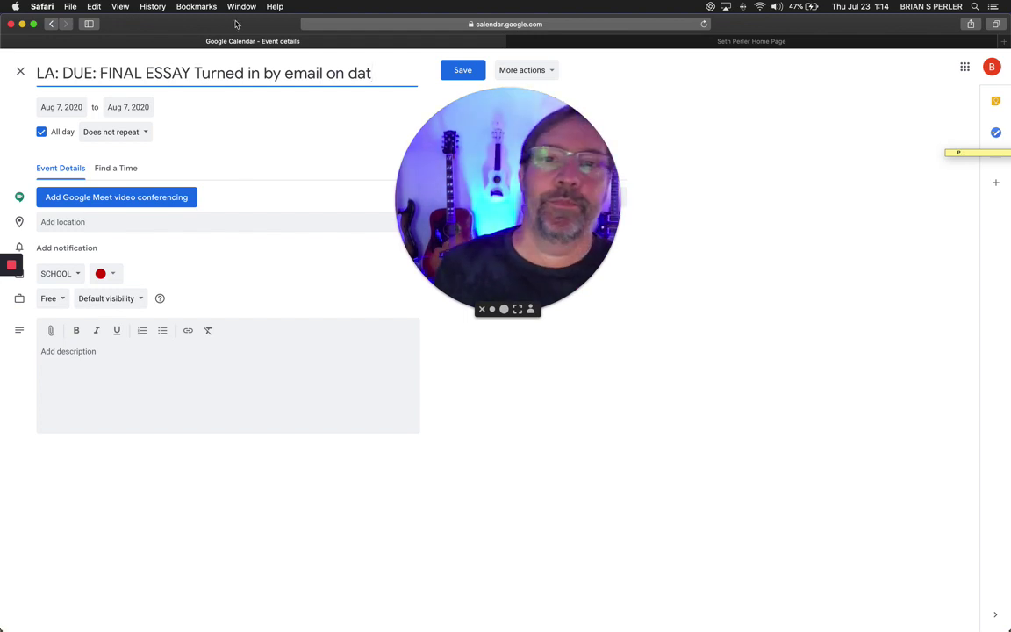
left_click(474, 67)
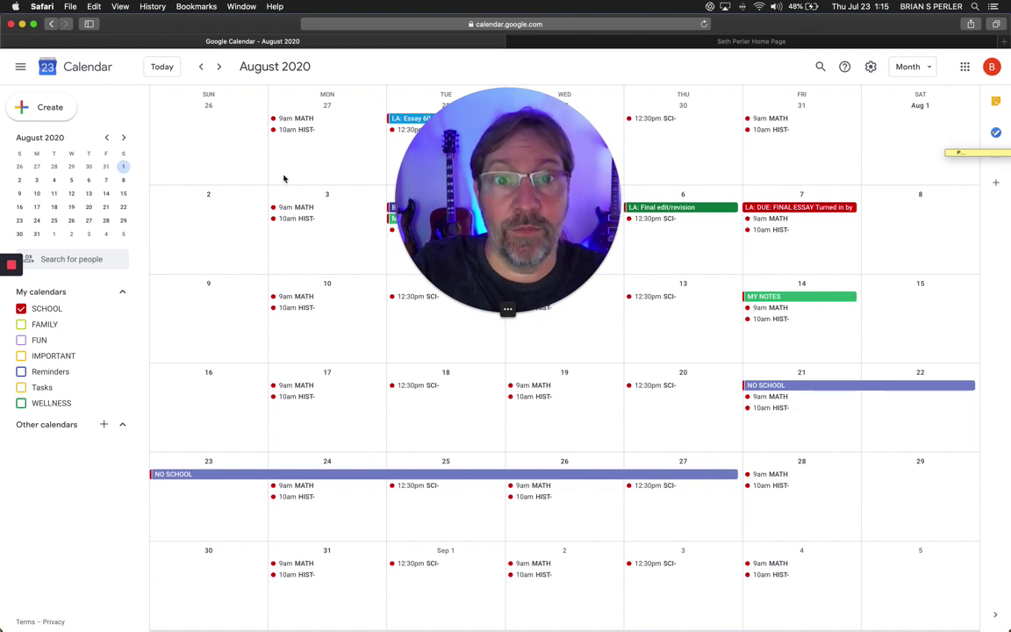
mouse_move(12, 265)
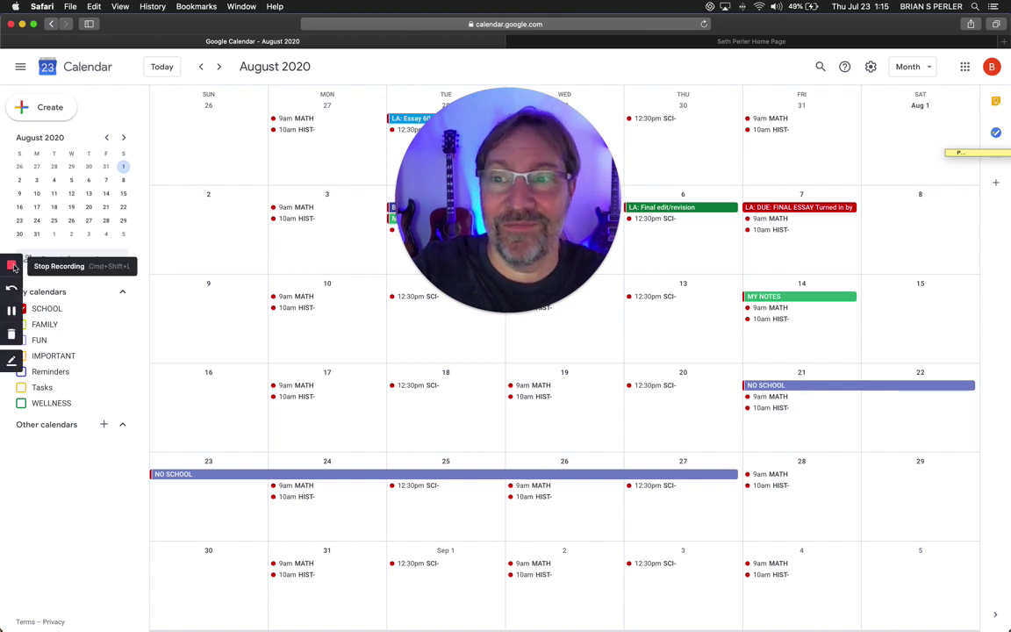